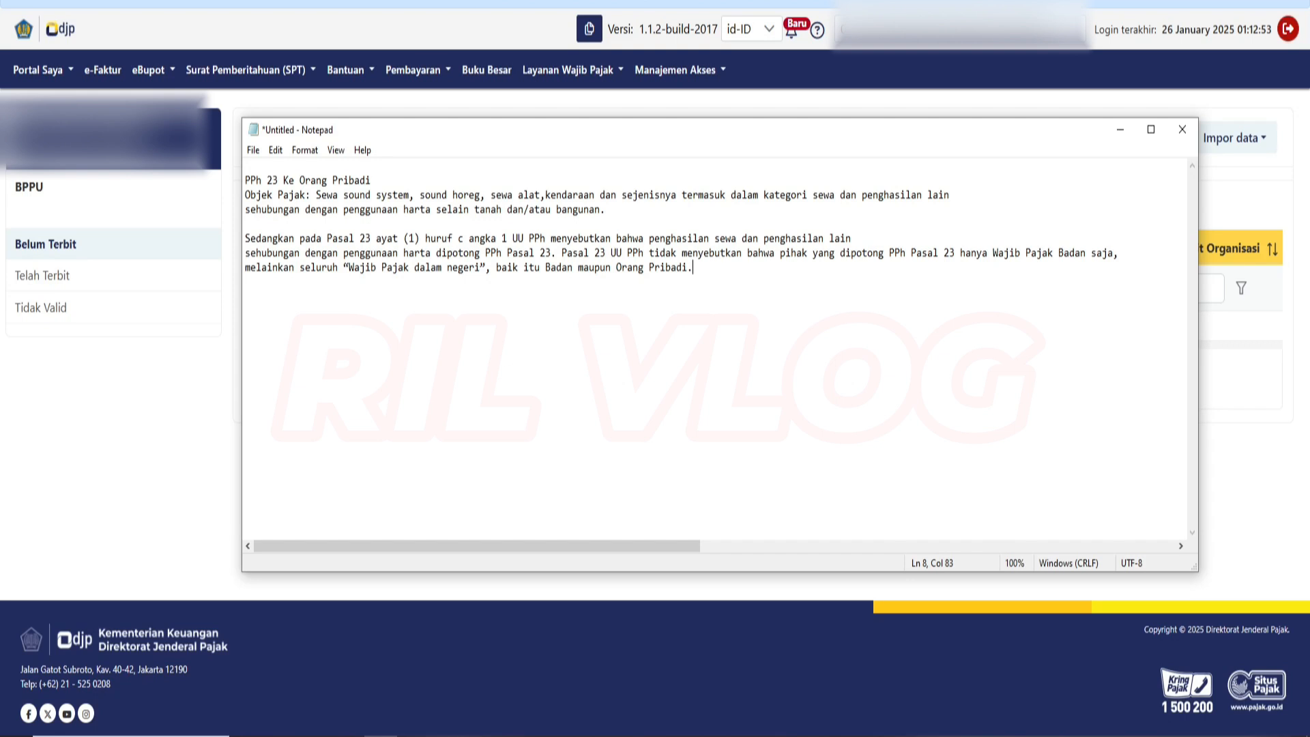
Review the Notepad notes on whether PPh Pasal 23 on rental and other asset-use income applies to individual taxpayers.
click(246, 239)
drag(649, 238, 857, 238)
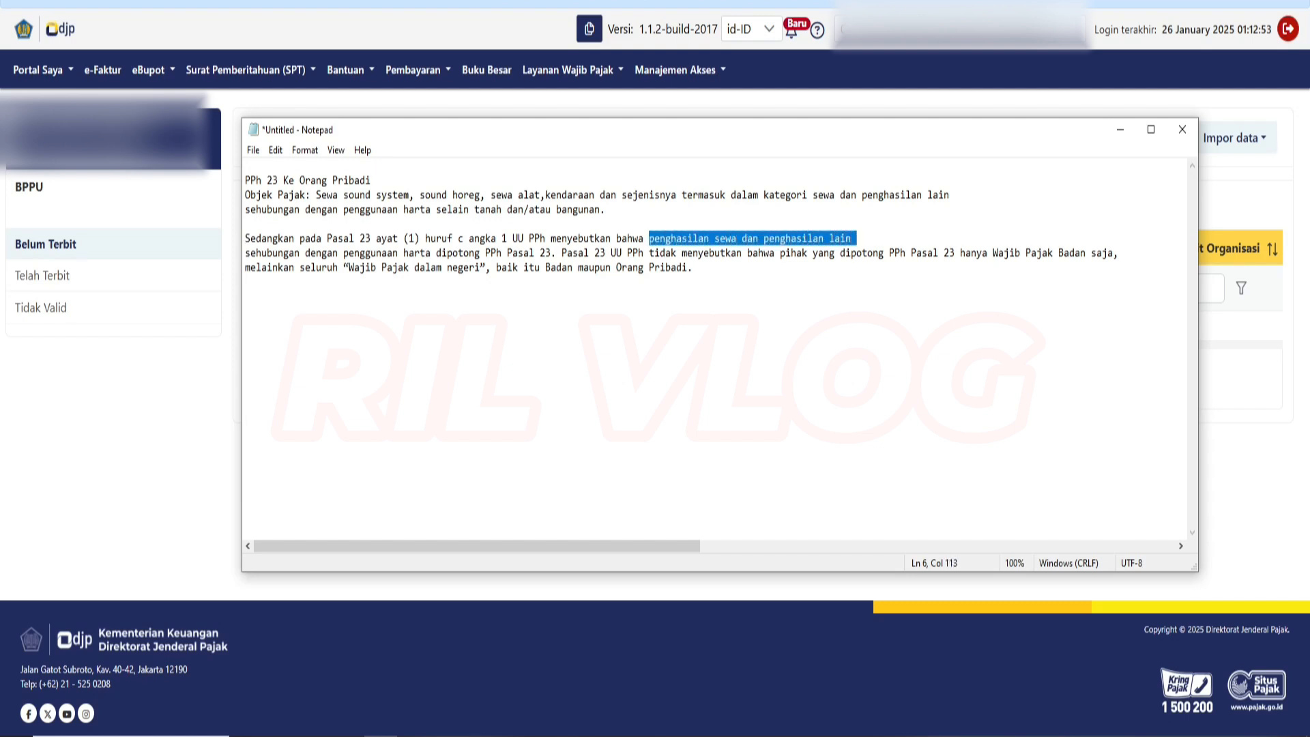
drag(245, 252, 1114, 252)
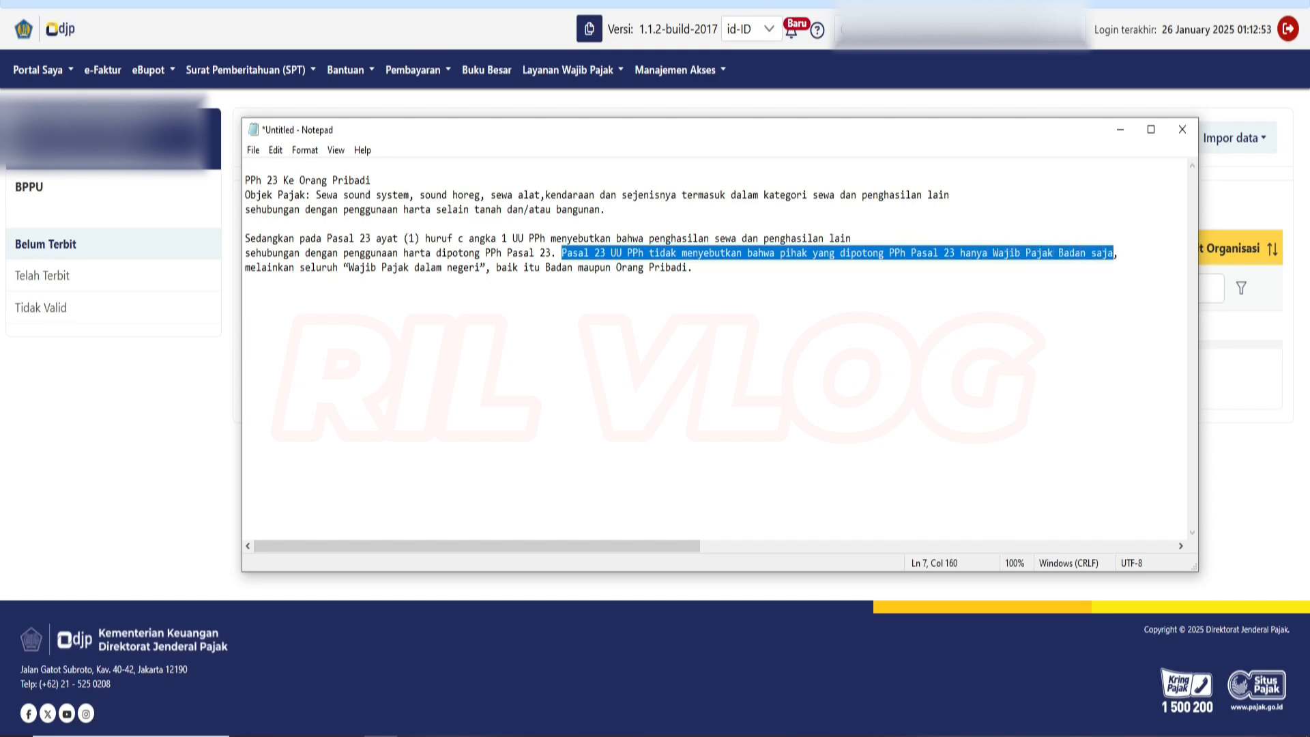
drag(245, 266, 692, 267)
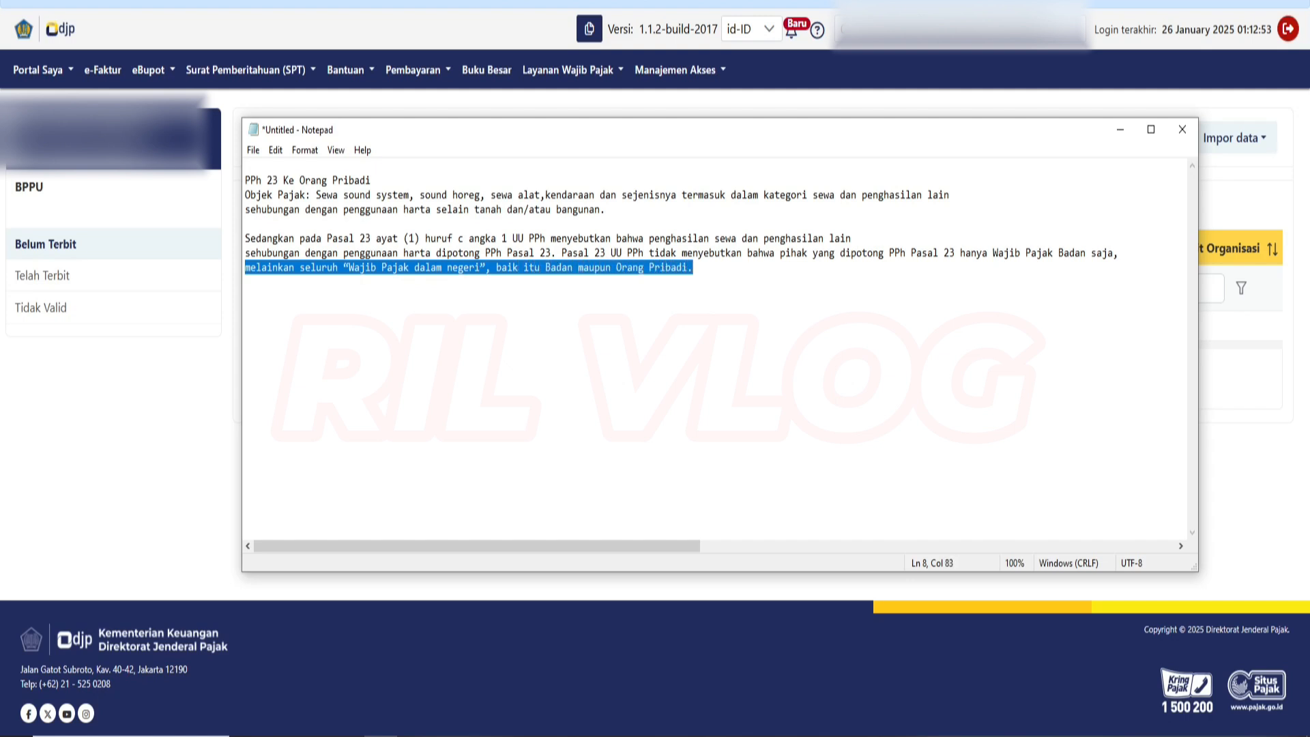
click(694, 268)
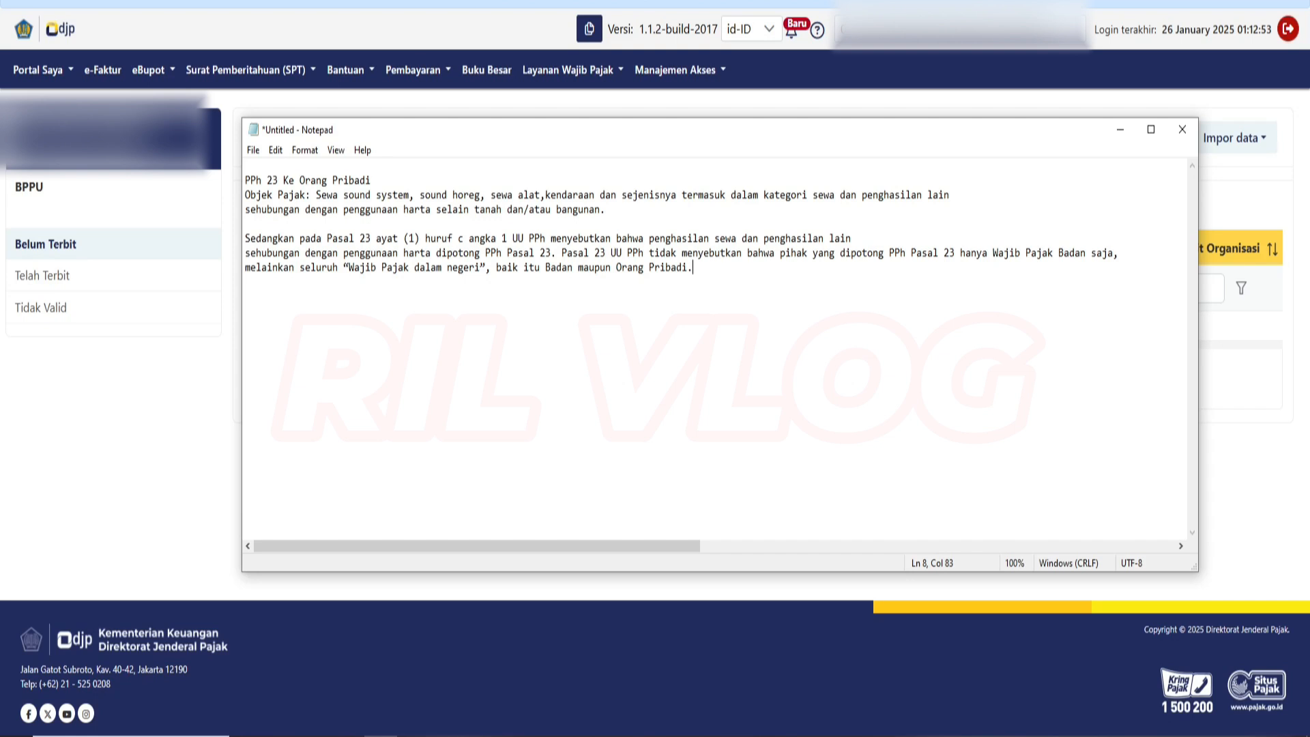
Switch to the DJP Coretax site, open the eBupot BPPU page and start a new BPU withholding slip.
key(alt+Tab)
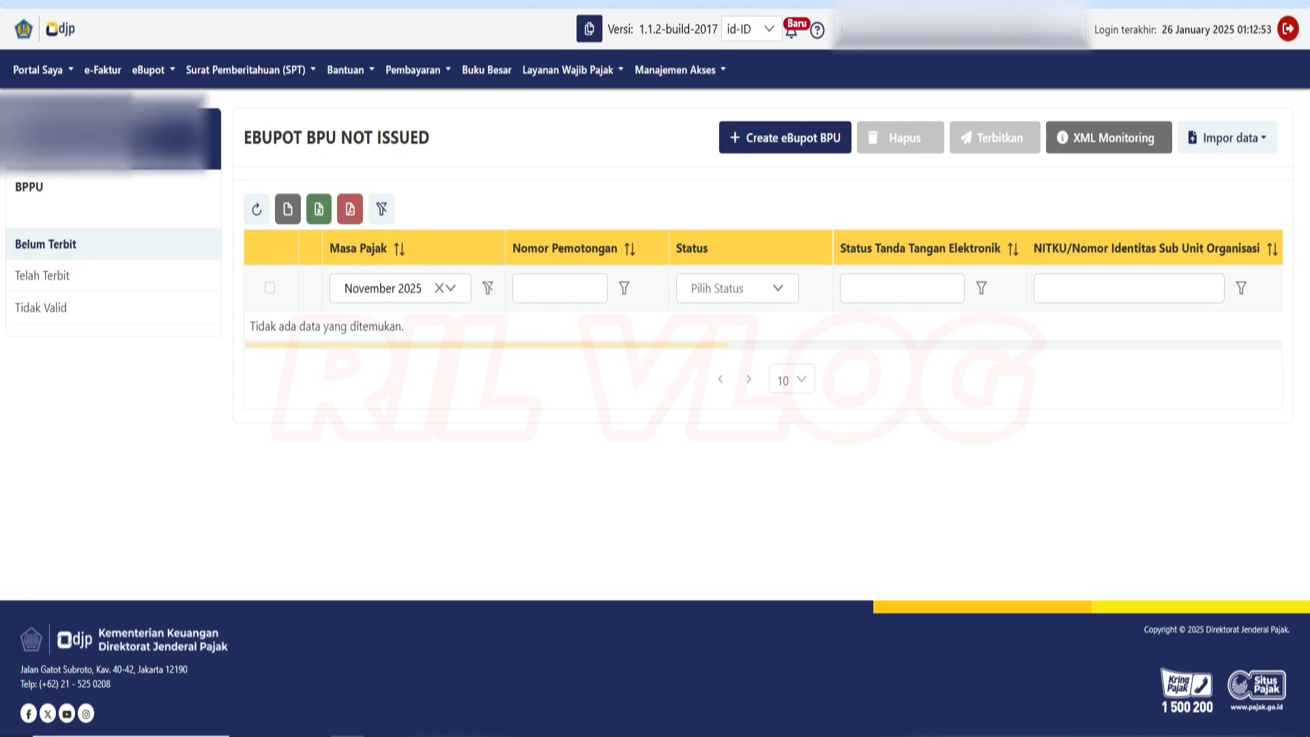
click(150, 70)
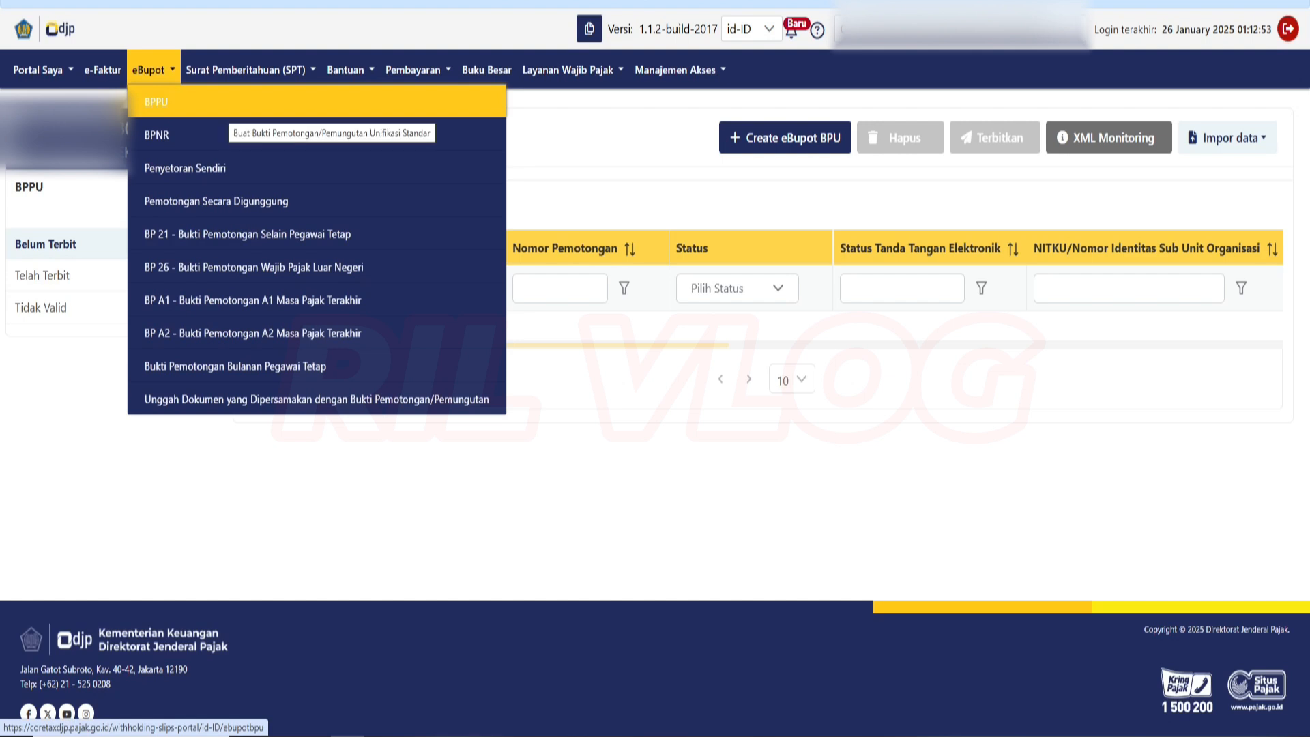
click(229, 109)
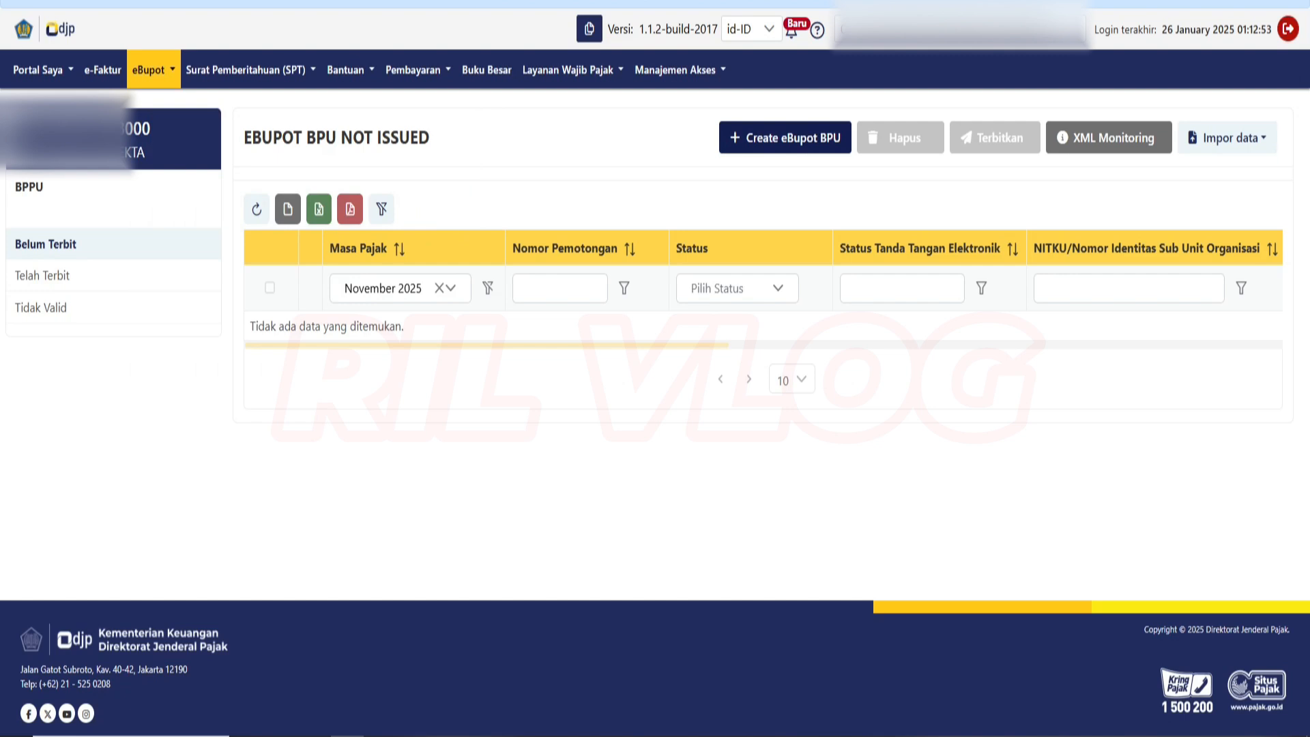
click(785, 138)
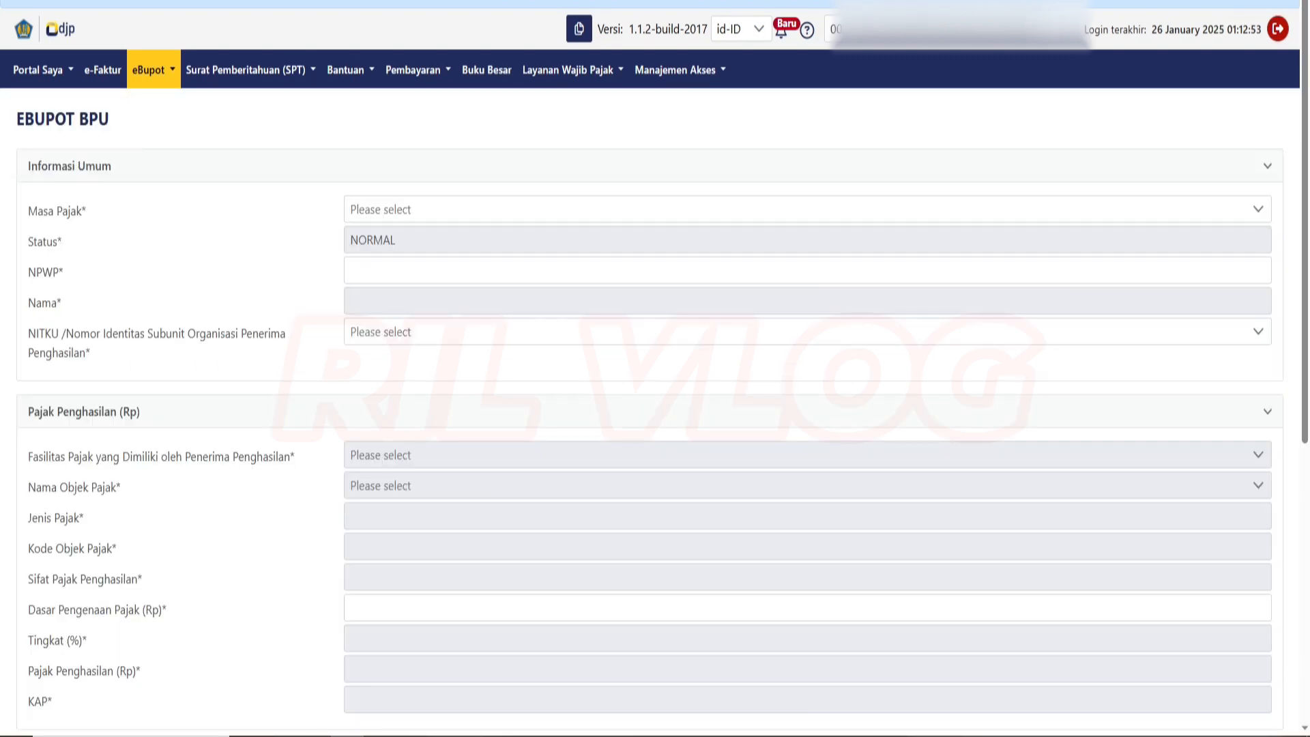
Set the slip's Masa Pajak to November 2025 and fill in the income recipient's NPWP and NITKU.
click(807, 210)
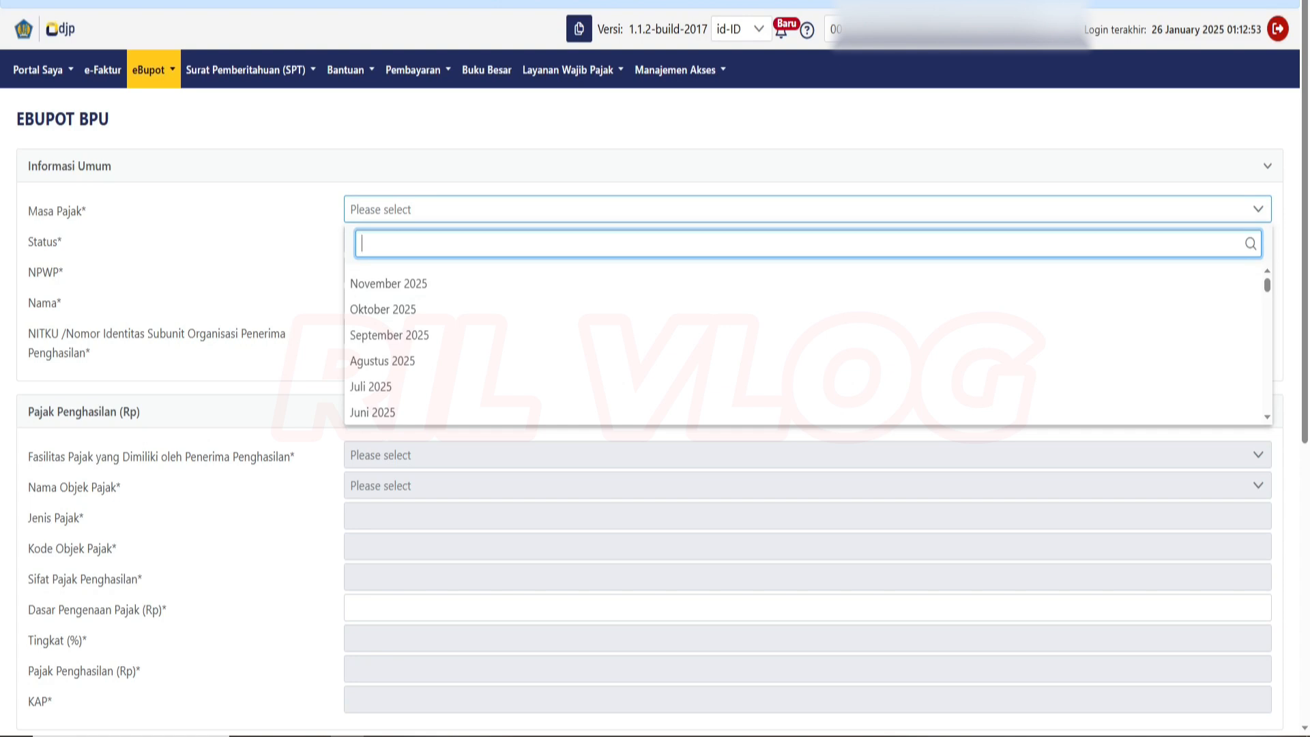
click(388, 283)
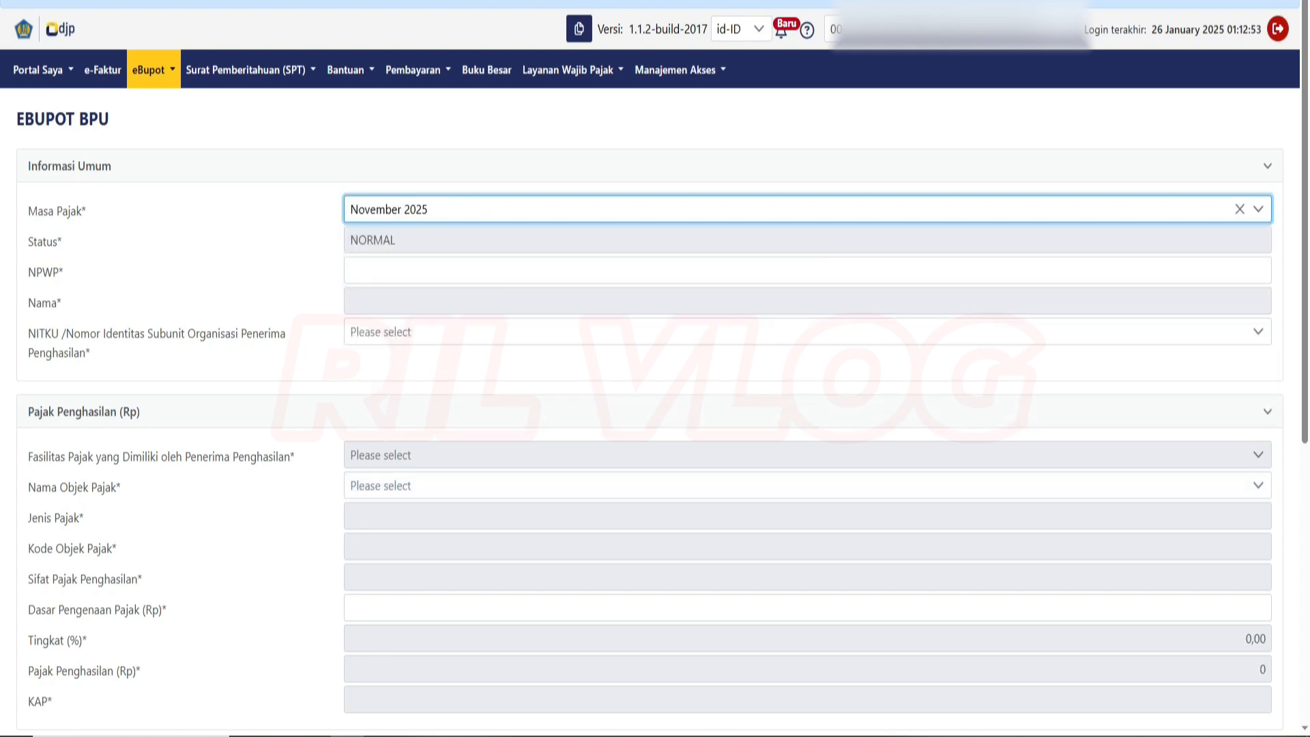
drag(350, 240, 397, 240)
click(403, 240)
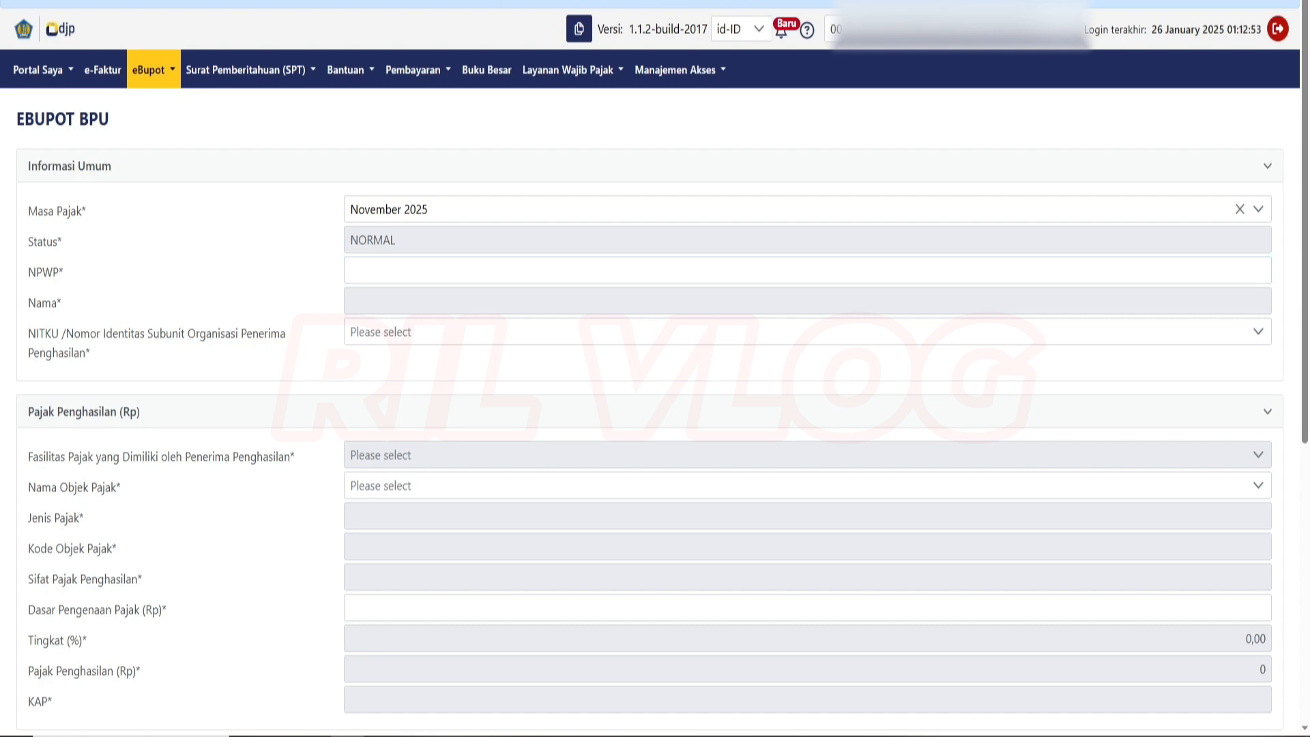
drag(28, 272, 64, 273)
click(137, 272)
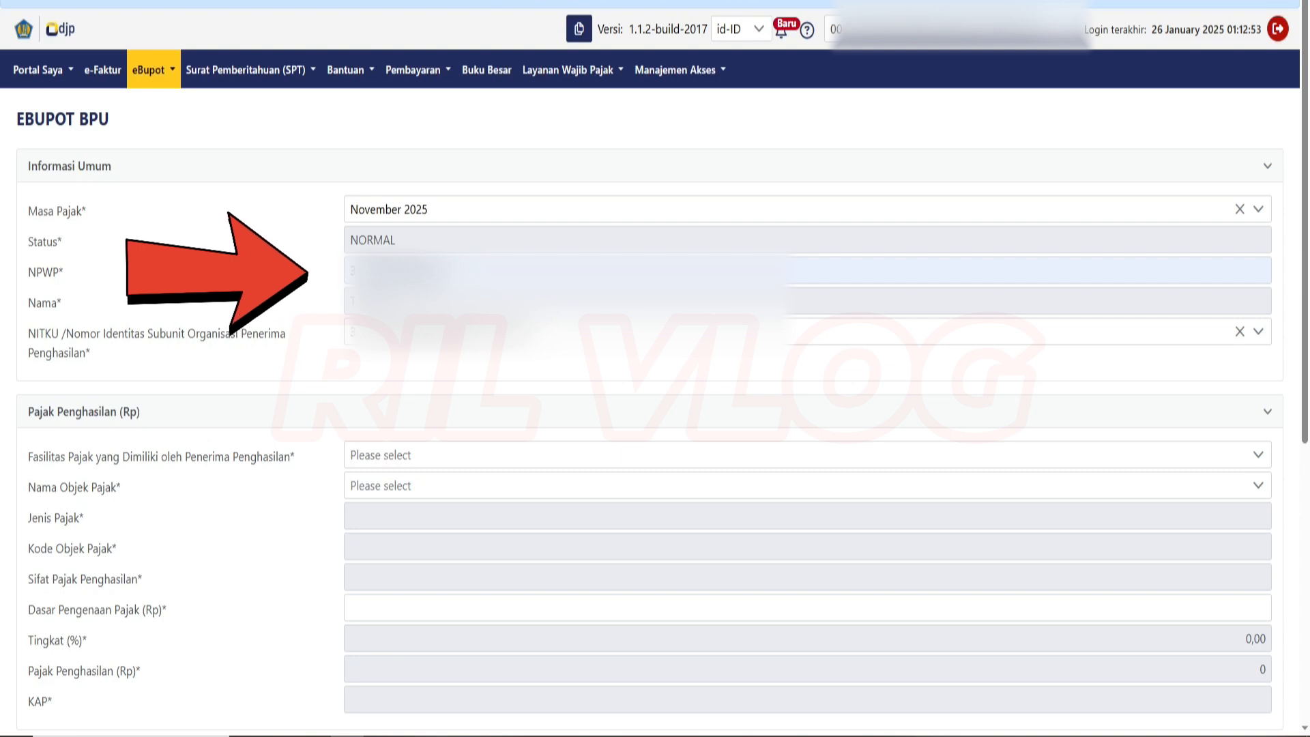
Set the tax facility to Tanpa Fasilitas and, searching for "sewa", choose the tax object for rental and other asset-use income excluding land and buildings.
scroll(654, 409, down, 5)
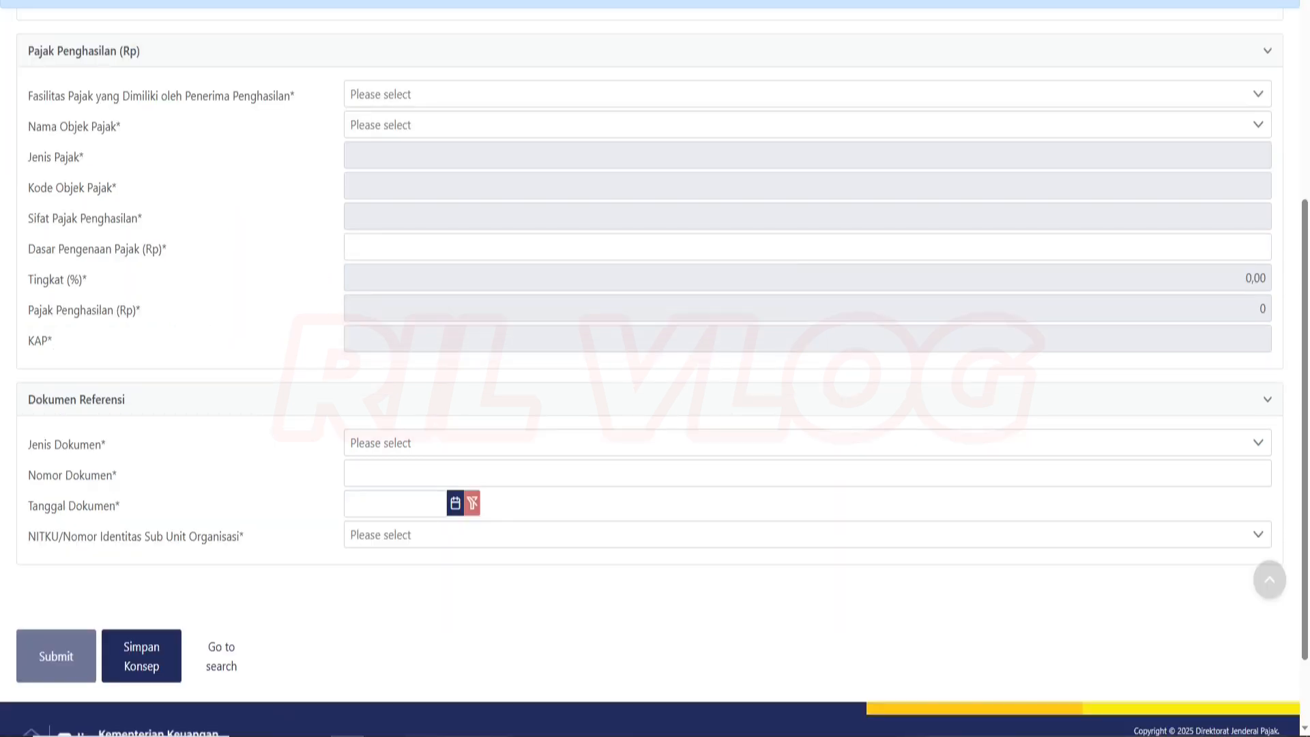
click(808, 94)
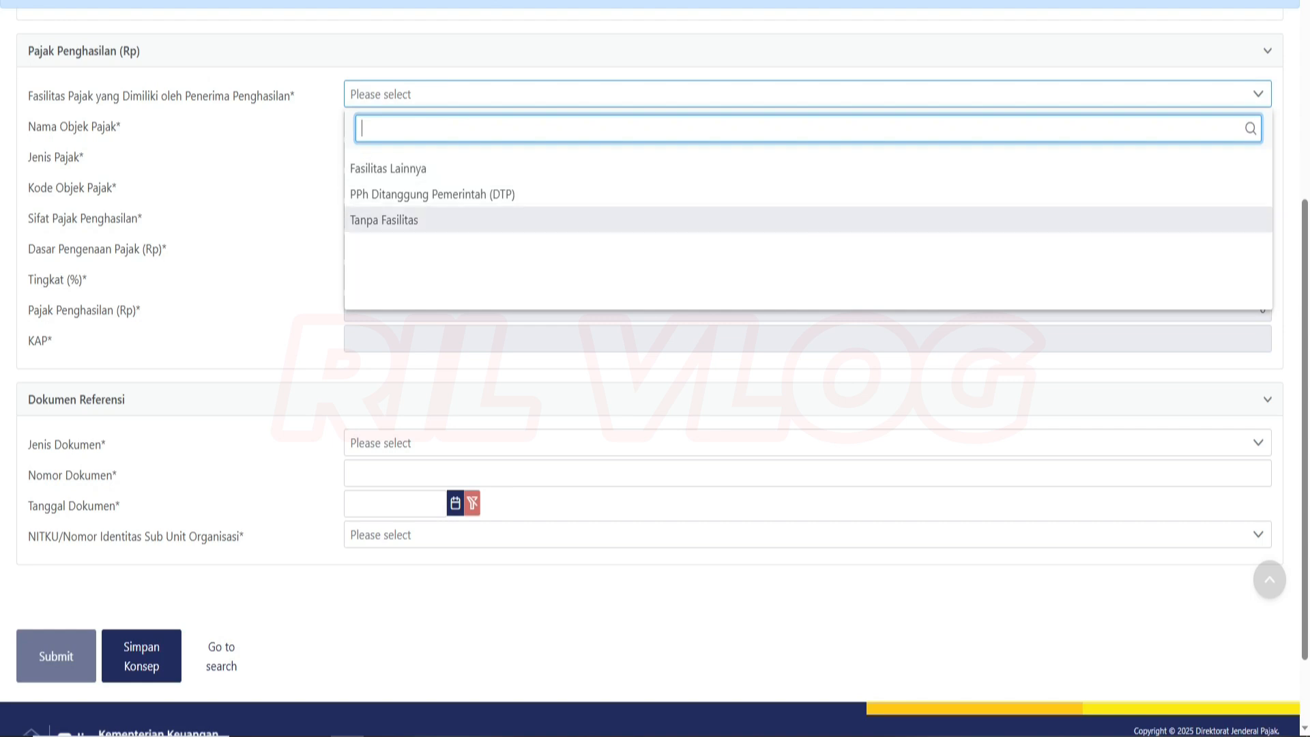
click(384, 221)
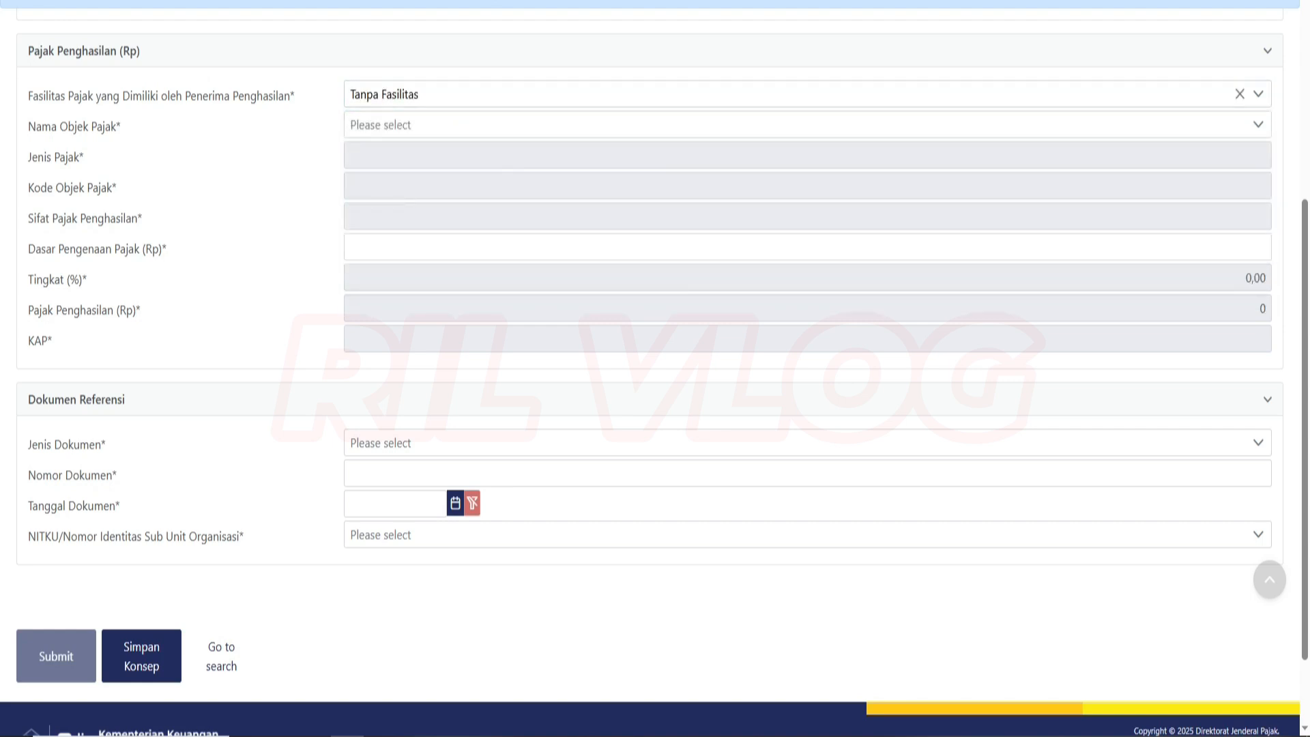
click(808, 125)
text(sewa)
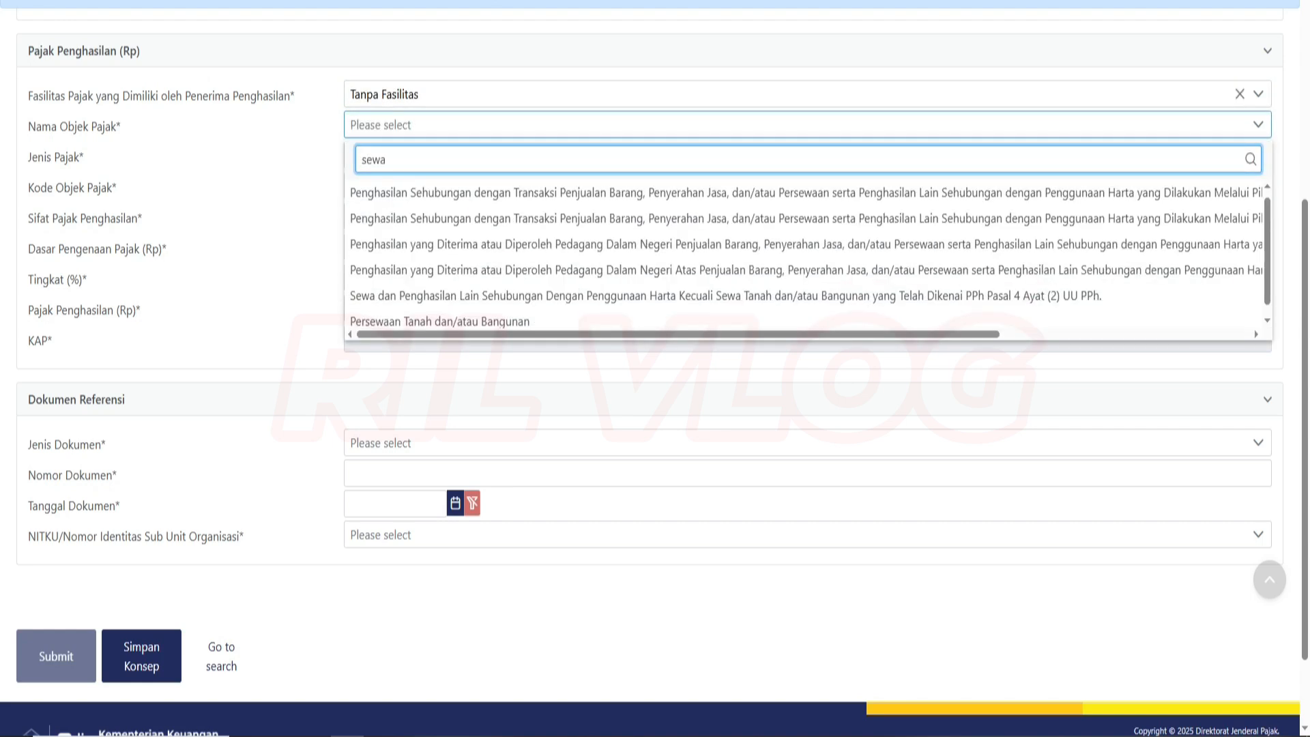
click(725, 296)
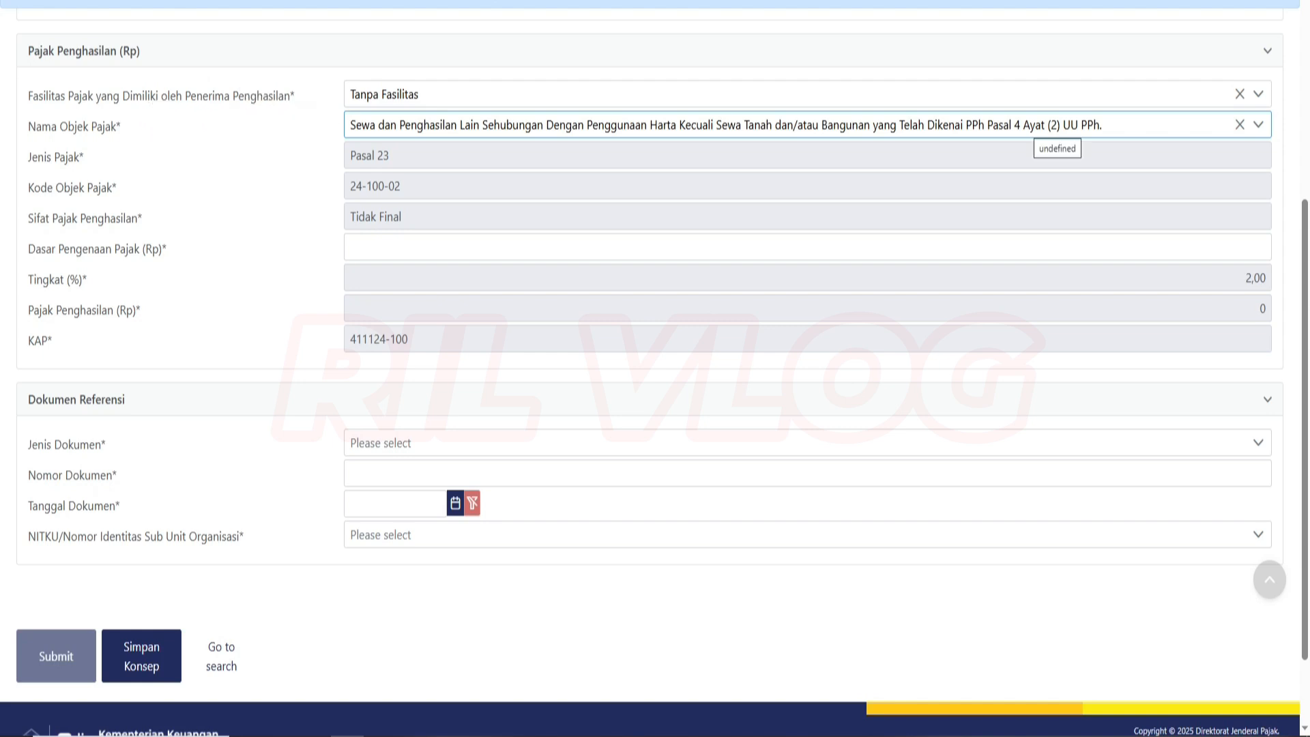
Check the slip's Jenis Pajak and set Dasar Pengenaan Pajak to Rp 50.000.000.
drag(38, 157, 83, 157)
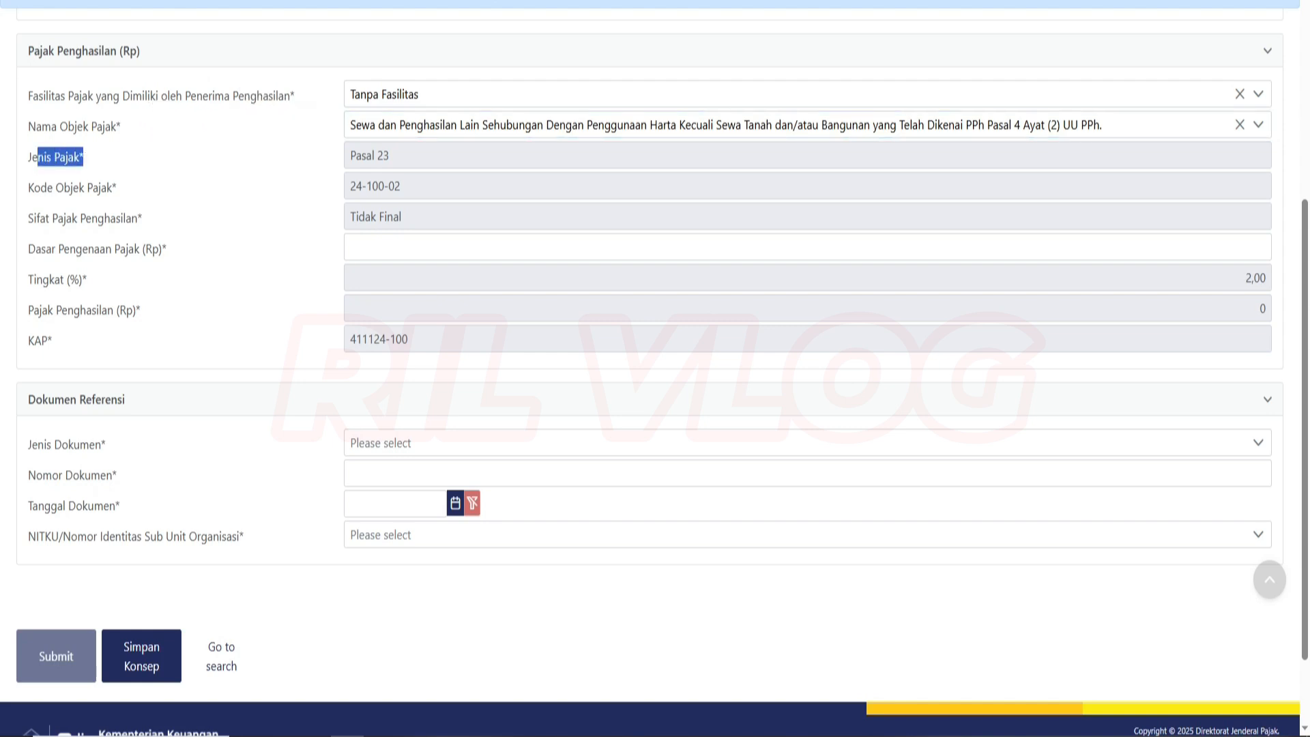
drag(392, 156, 348, 156)
click(391, 156)
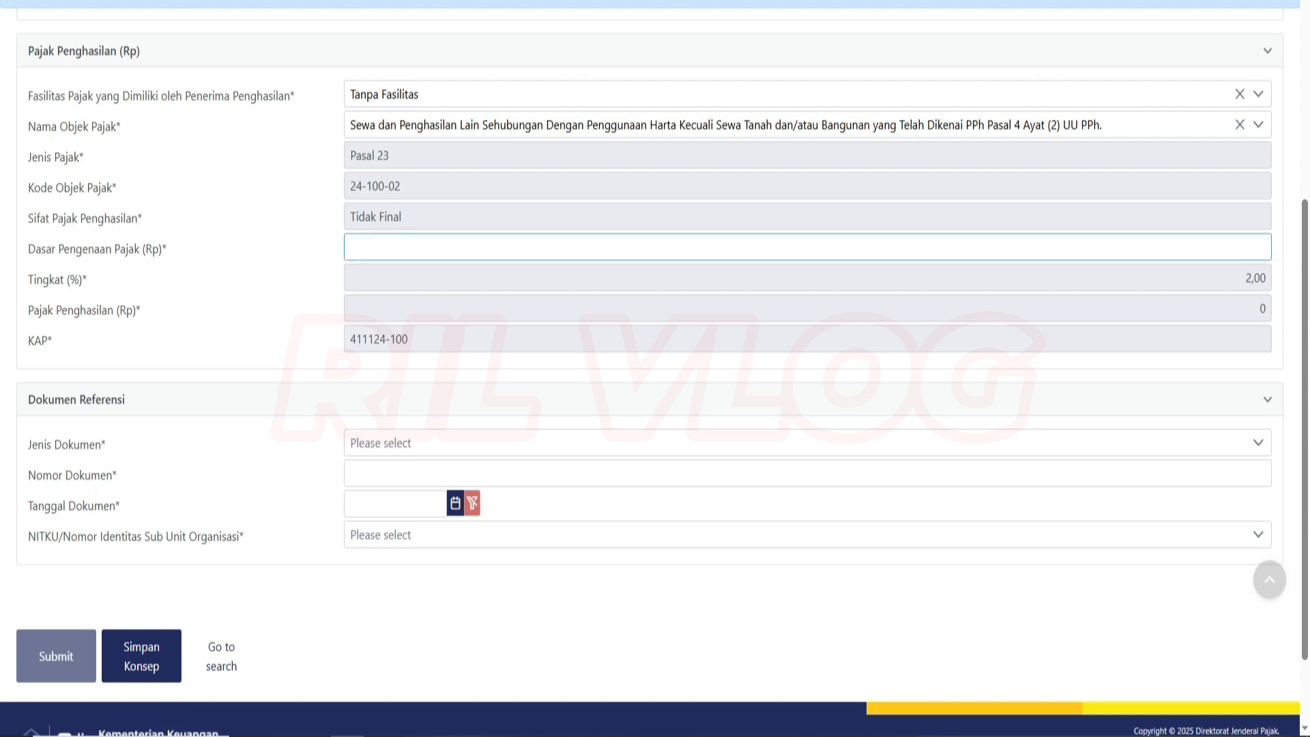
click(807, 246)
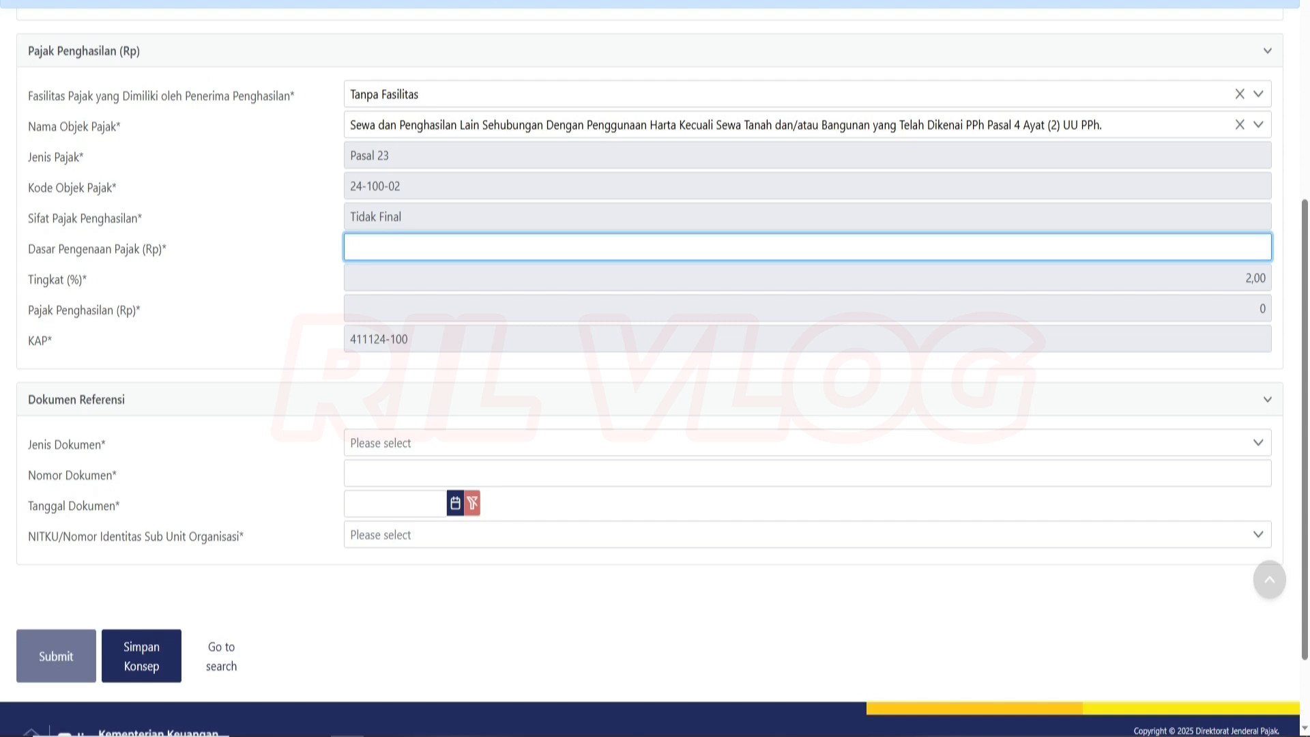
text(50000000)
key(Tab)
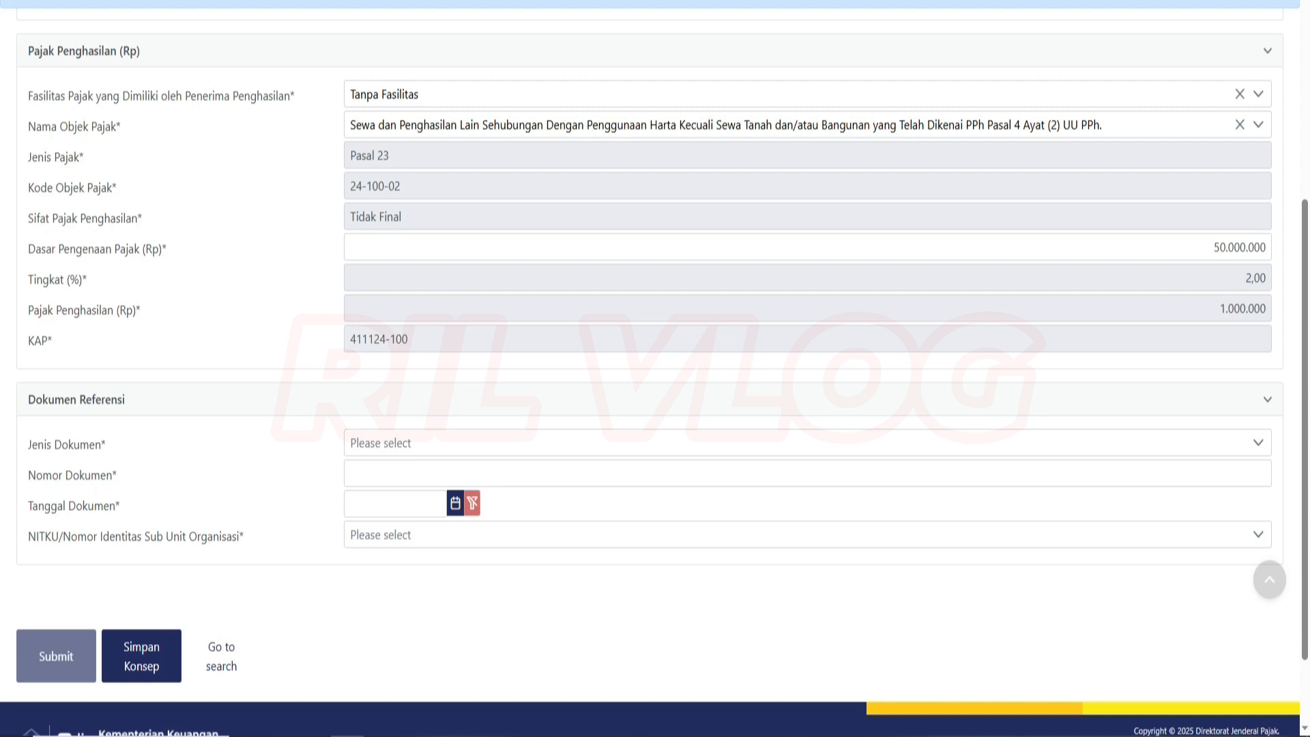
Fill in the reference document as Bukti Pembayaran, number BUKTIBAYAR0112025, dated 30-11-2025.
click(807, 443)
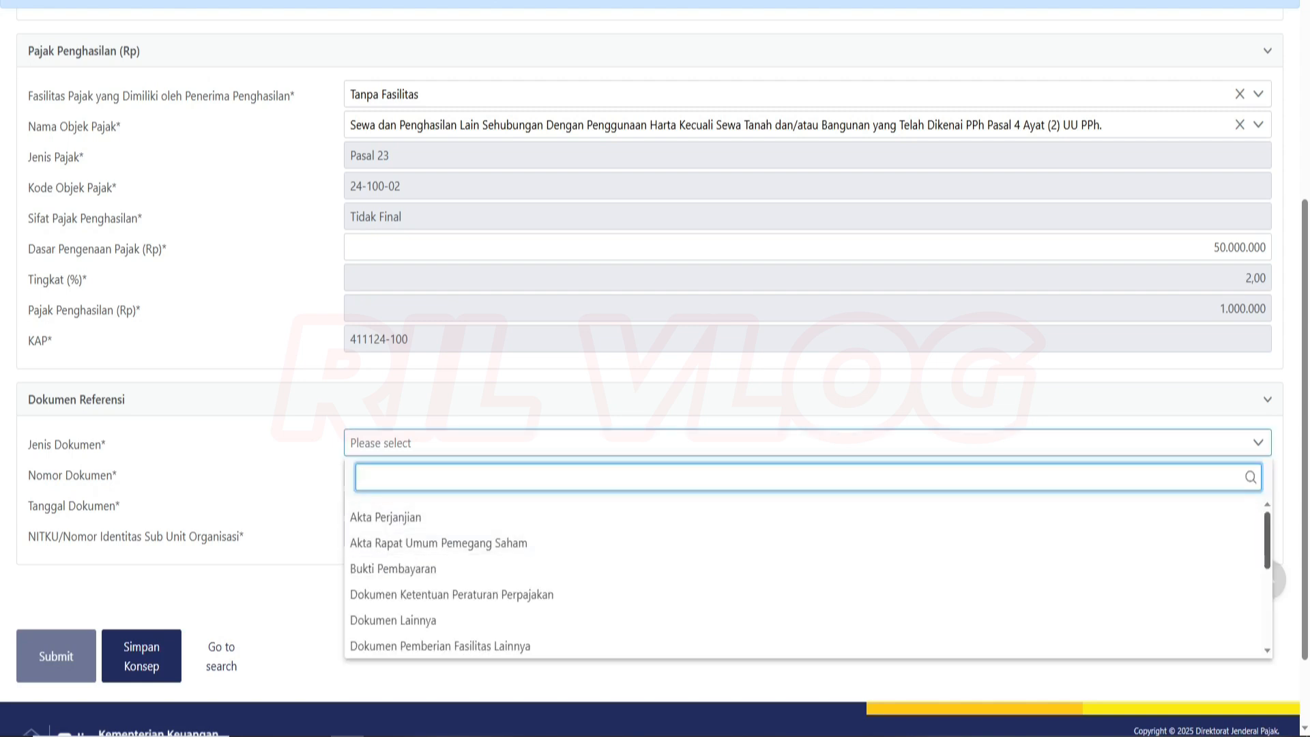
scroll(805, 580, down, 5)
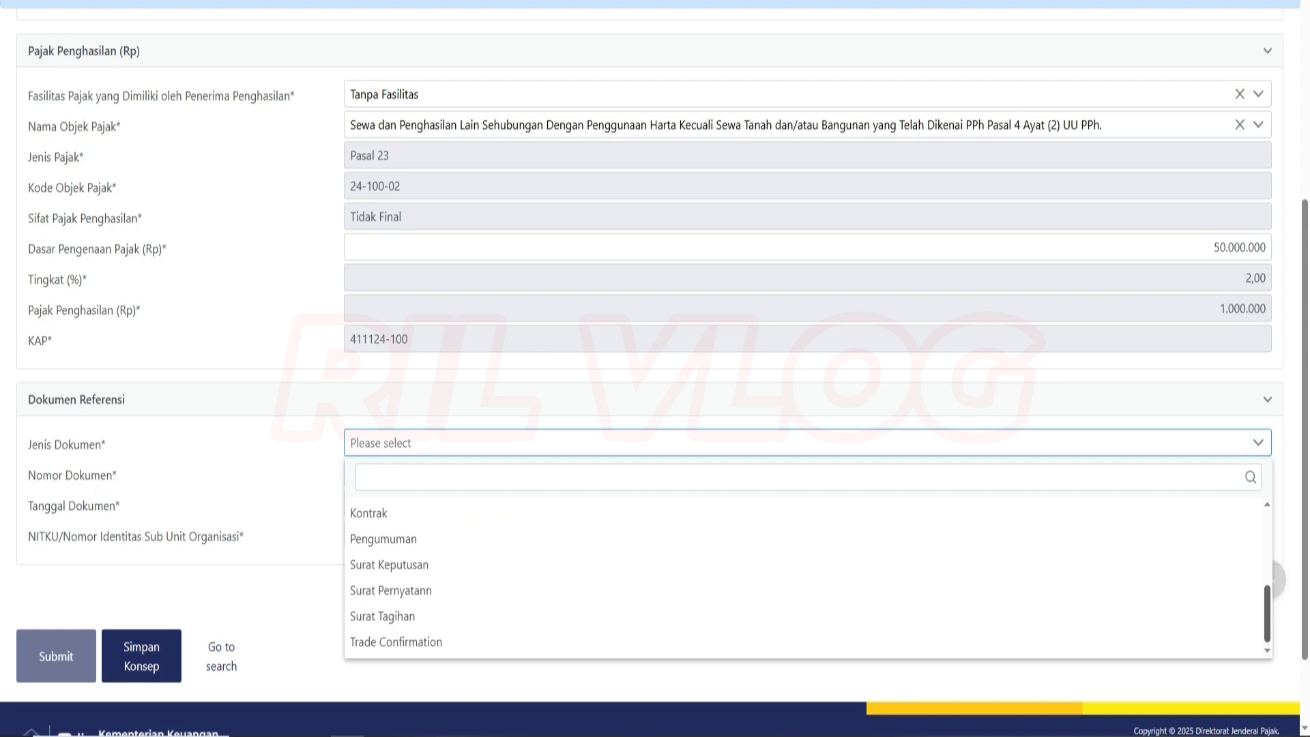
scroll(805, 580, up, 5)
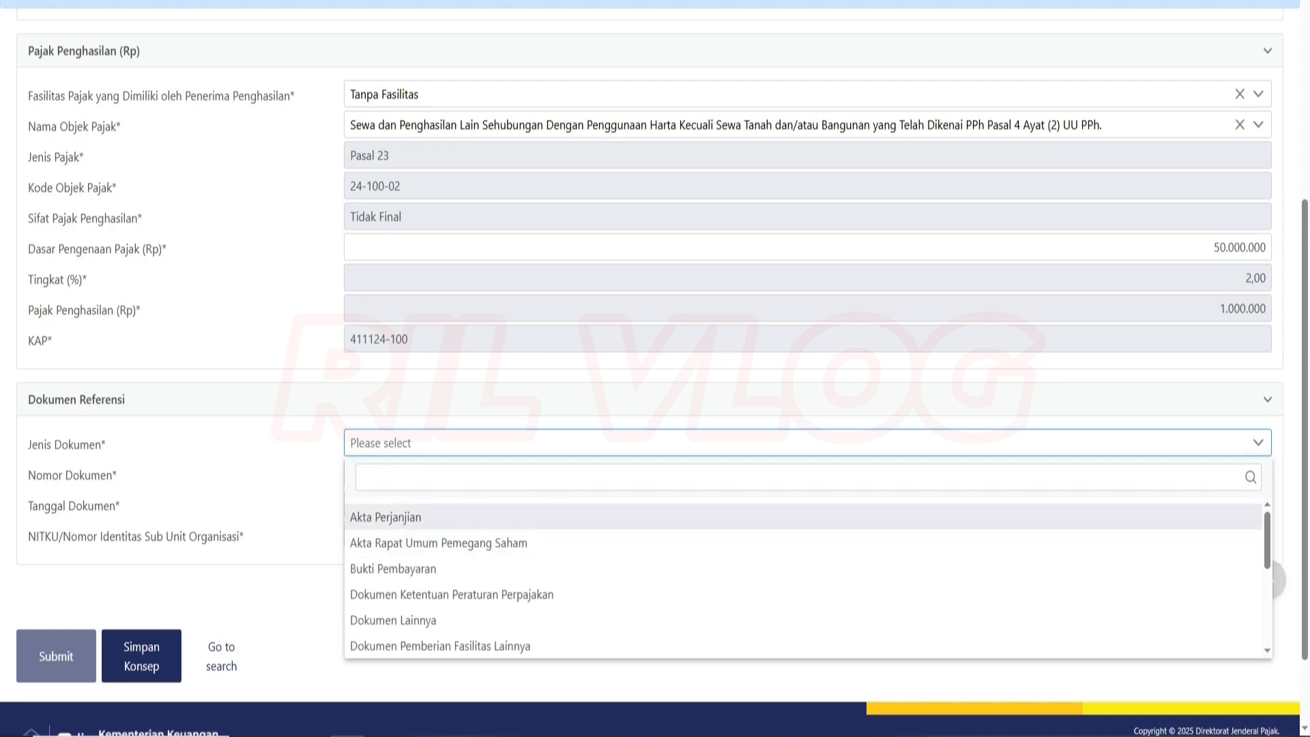
click(409, 568)
click(452, 473)
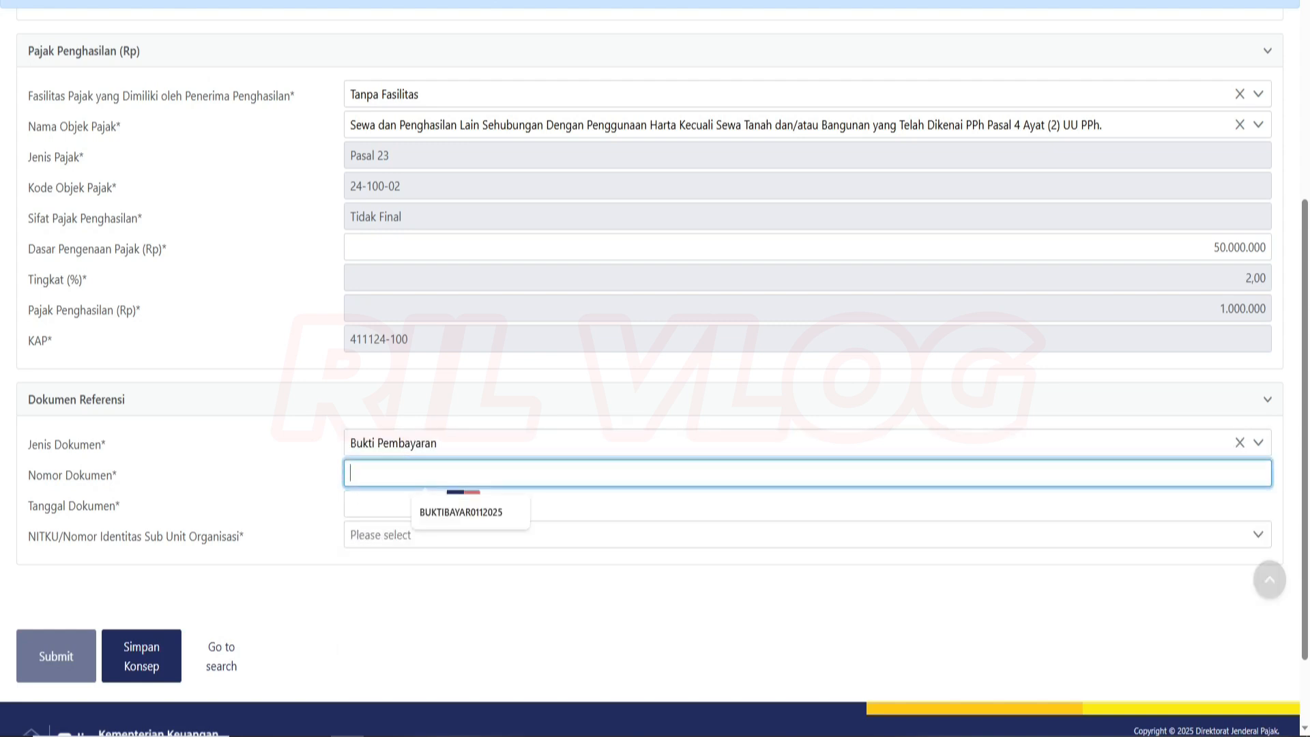
click(458, 512)
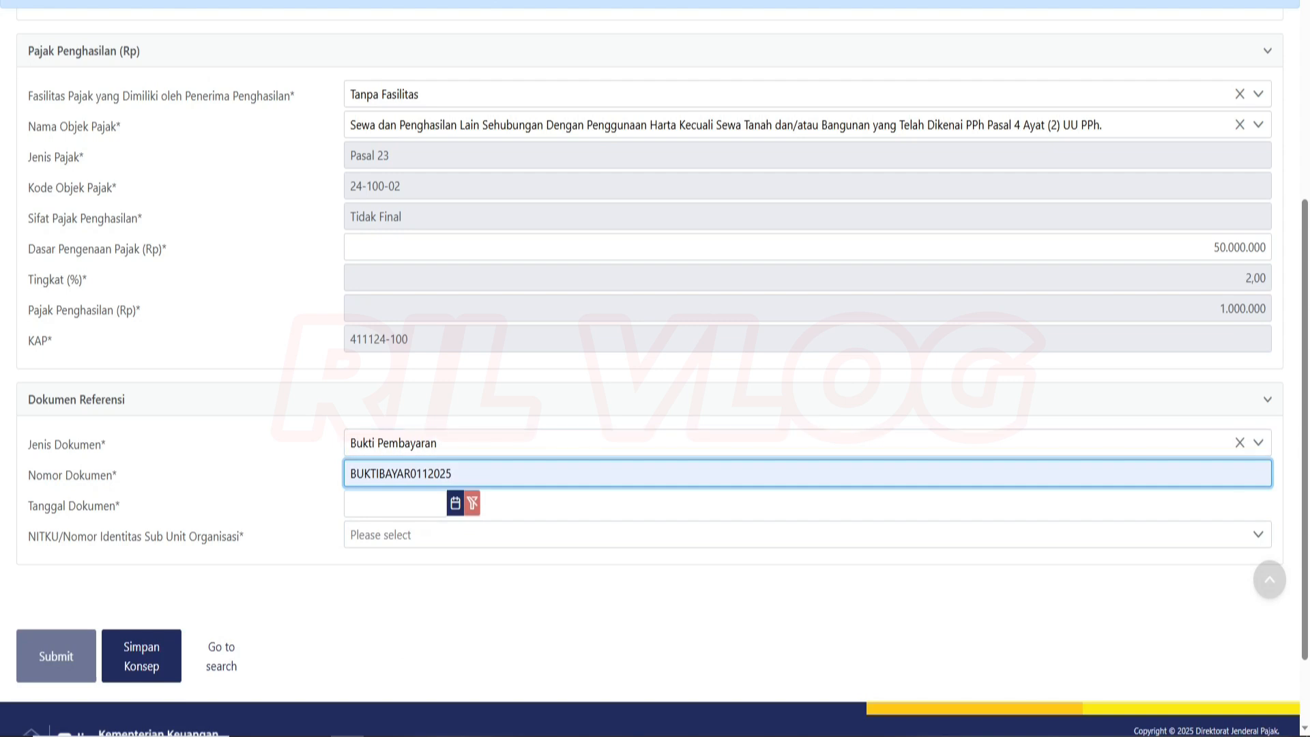
click(455, 504)
click(509, 435)
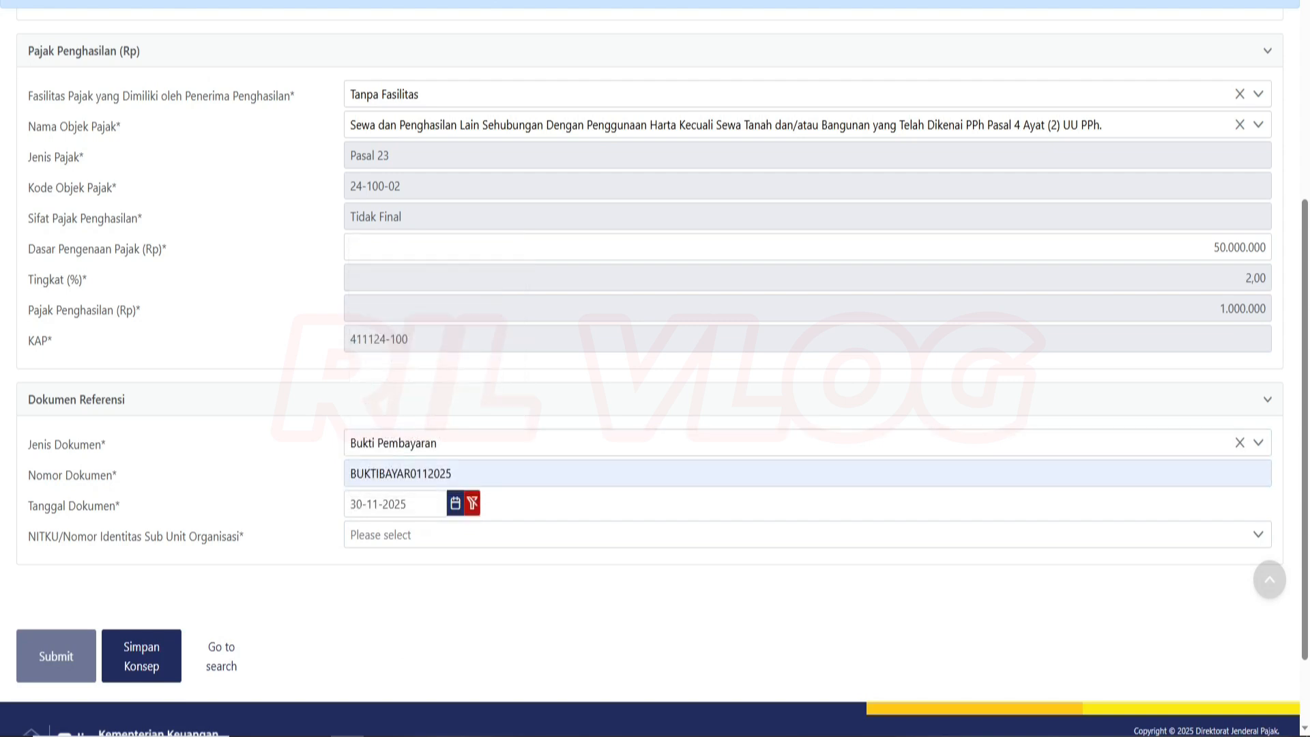
Choose the organisation's NITKU sub-unit for the reference document and save the withholding slip as a draft.
drag(36, 536, 243, 536)
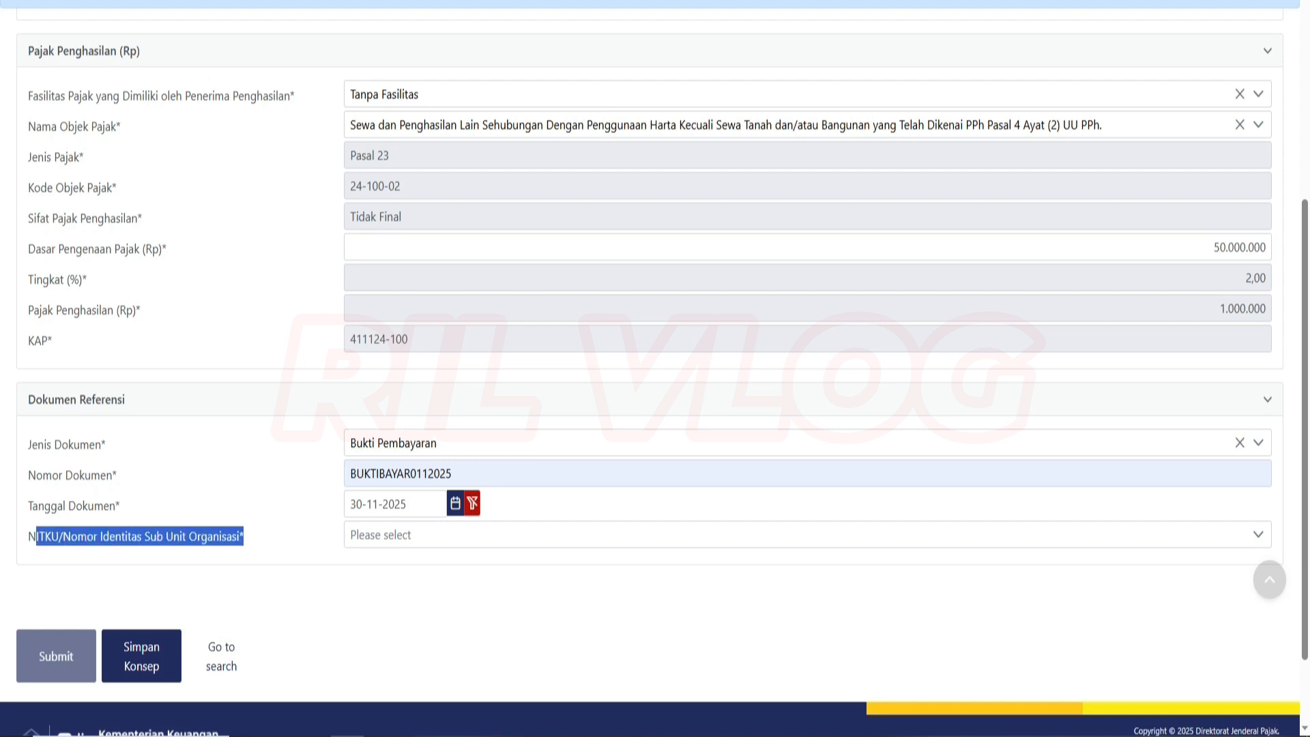
click(244, 537)
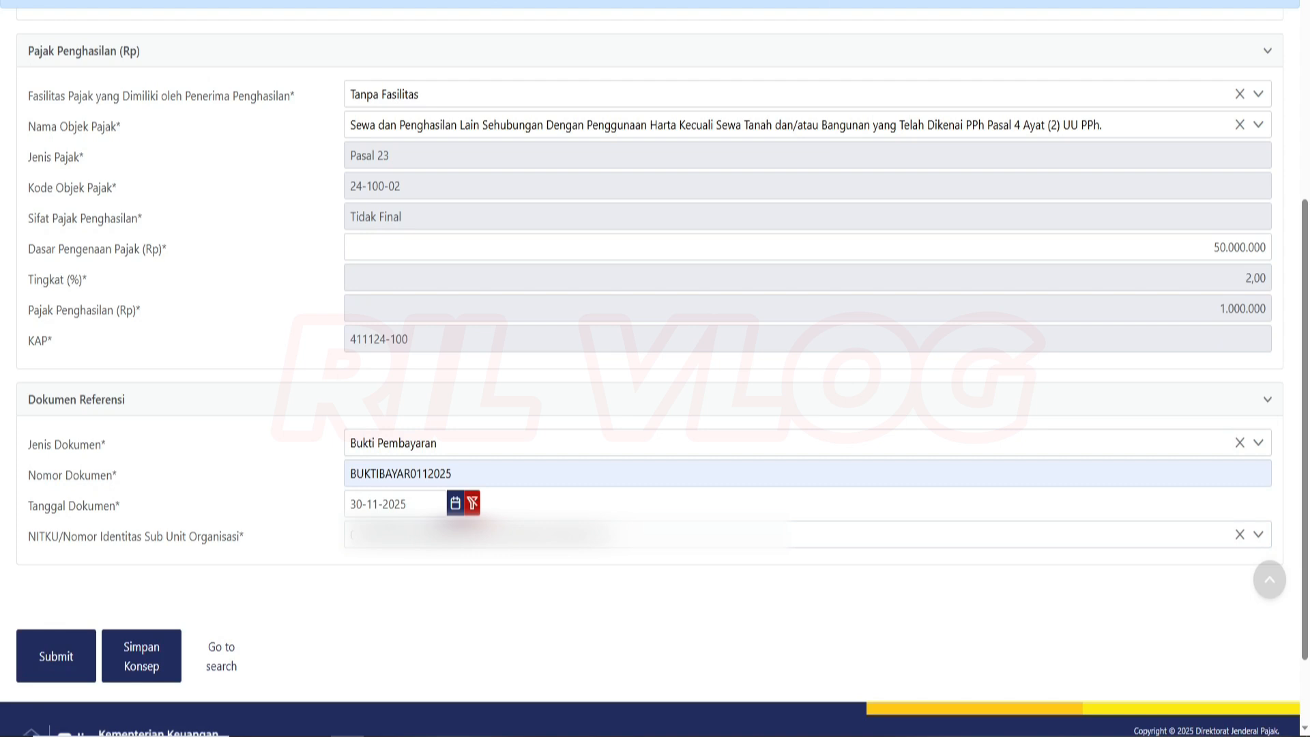
click(141, 656)
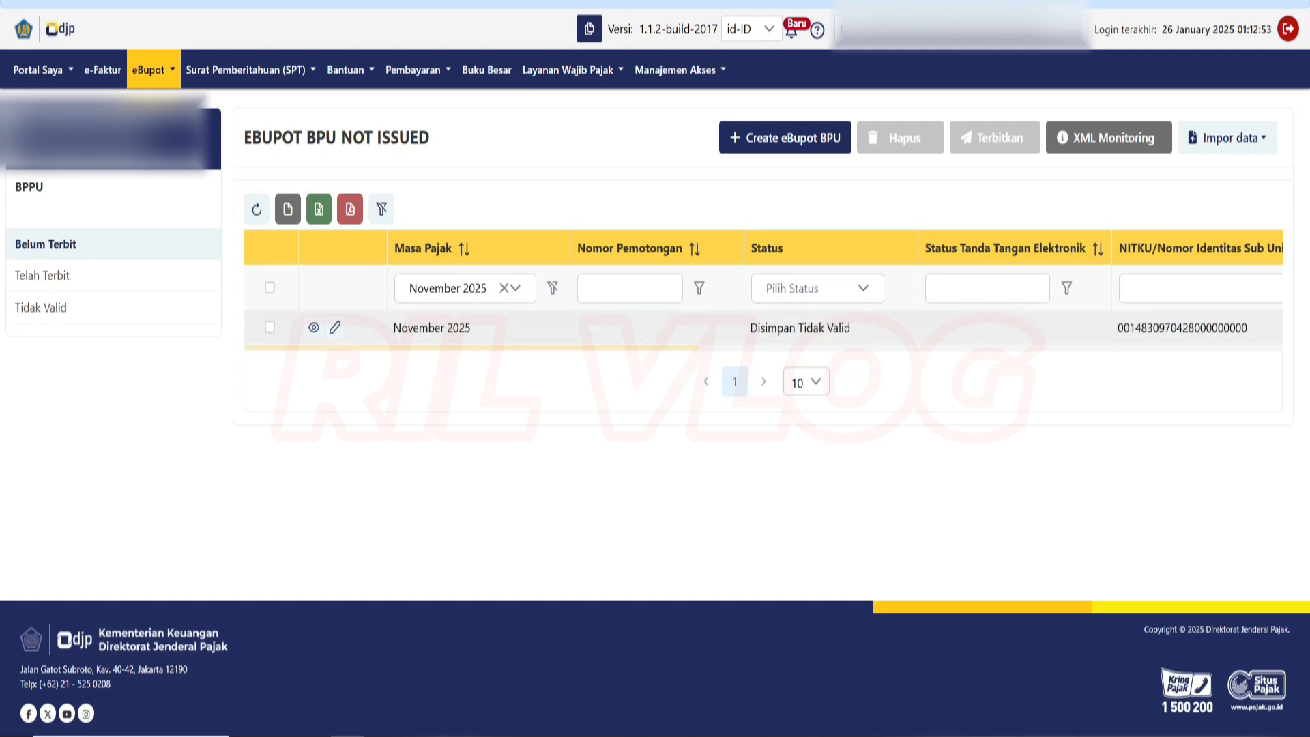
Select the saved November 2025 slip among the unissued slips and view the list of issued BPU slips.
click(270, 288)
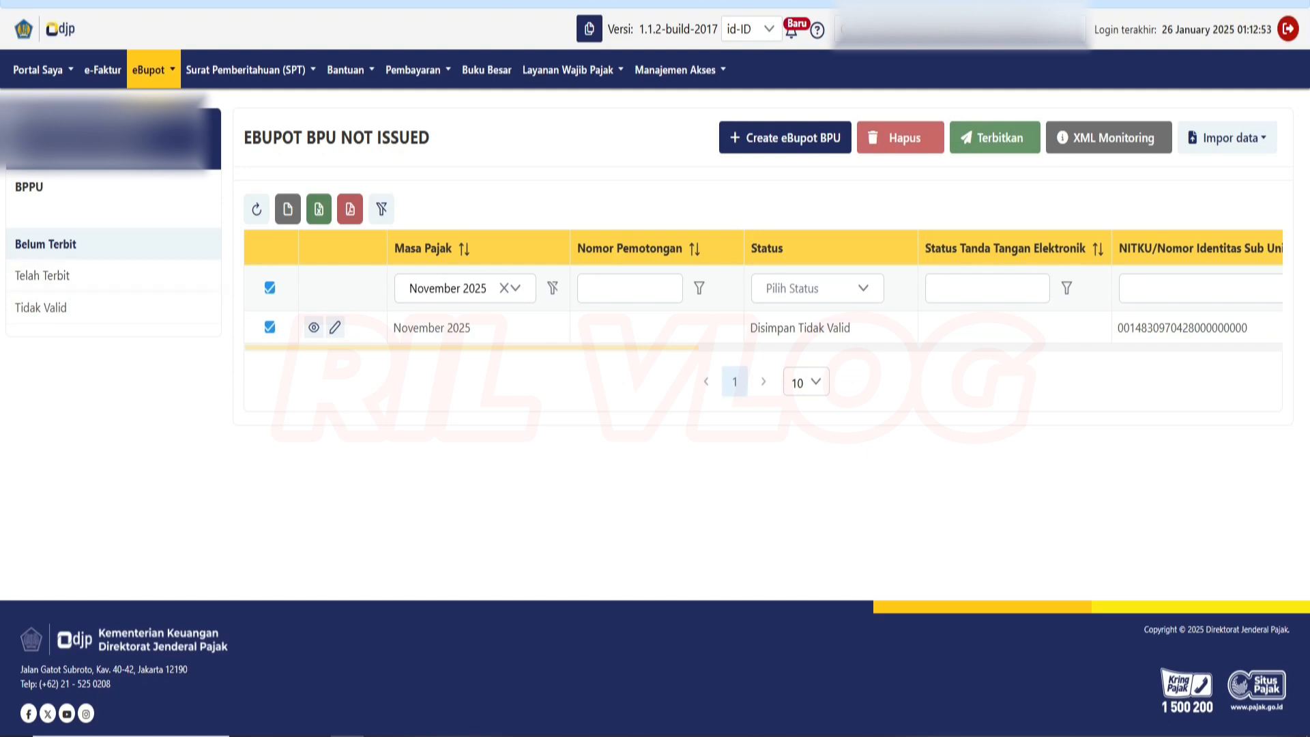
click(43, 275)
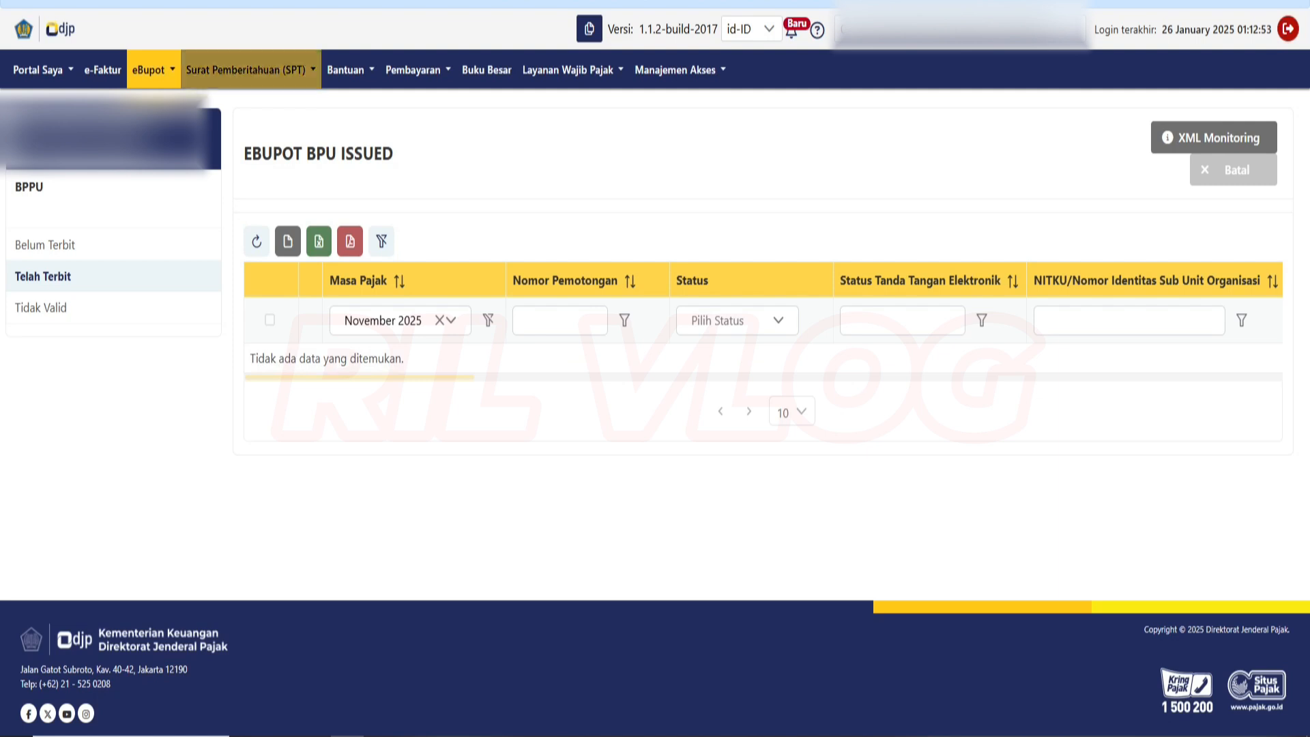
Start a new SPT draft for PPh Unifikasi and continue to the reporting period selection.
click(250, 70)
click(256, 102)
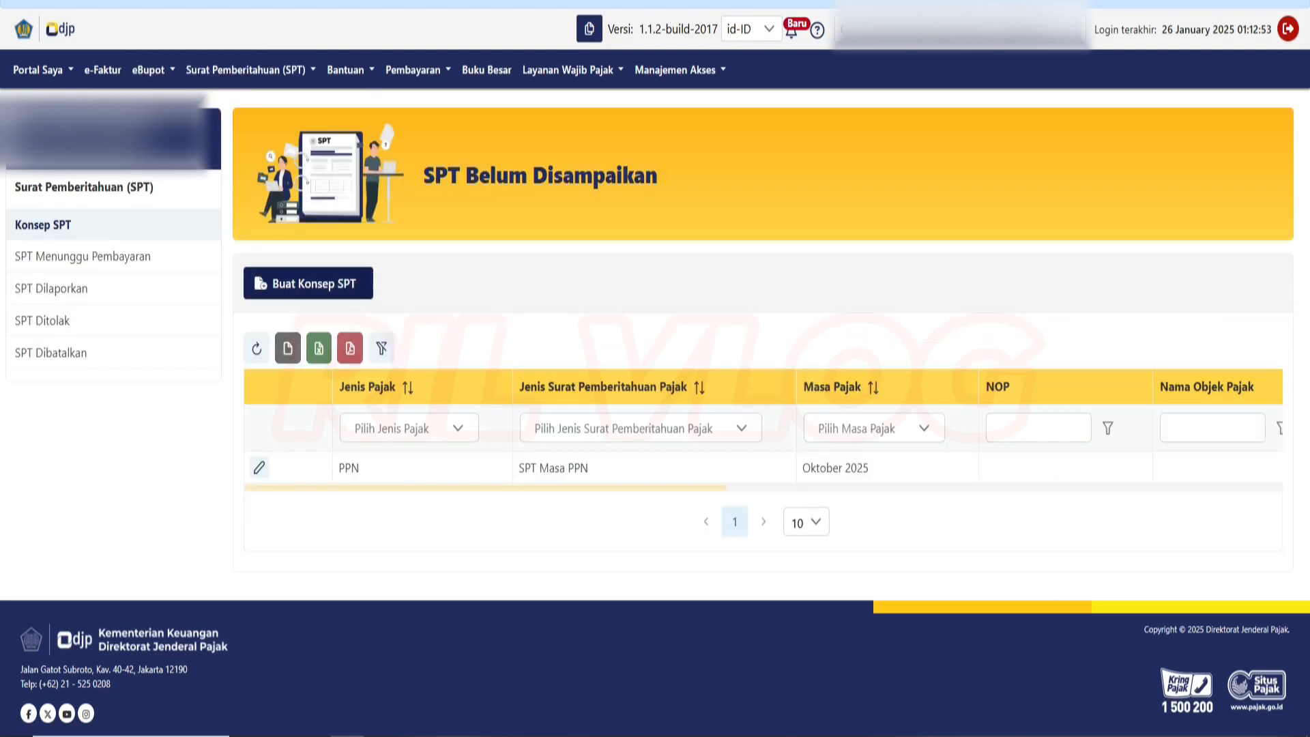
click(308, 284)
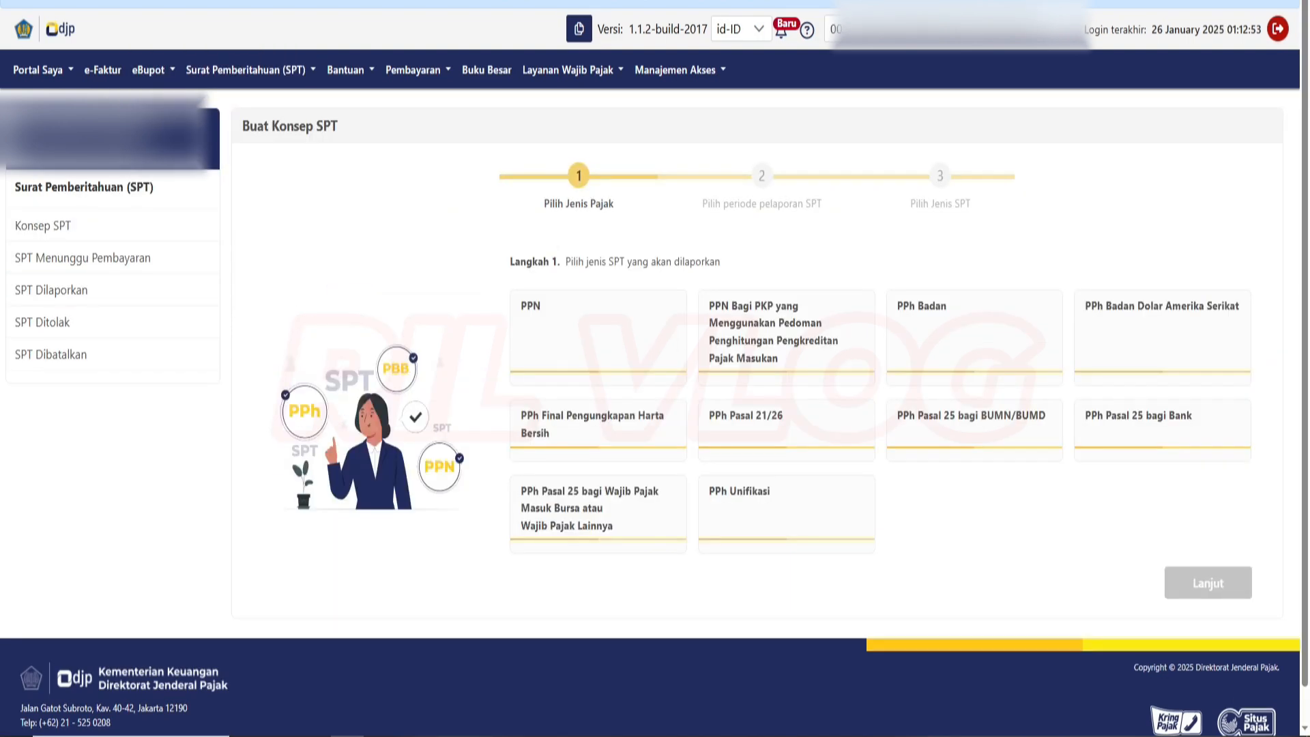
click(785, 514)
click(1207, 583)
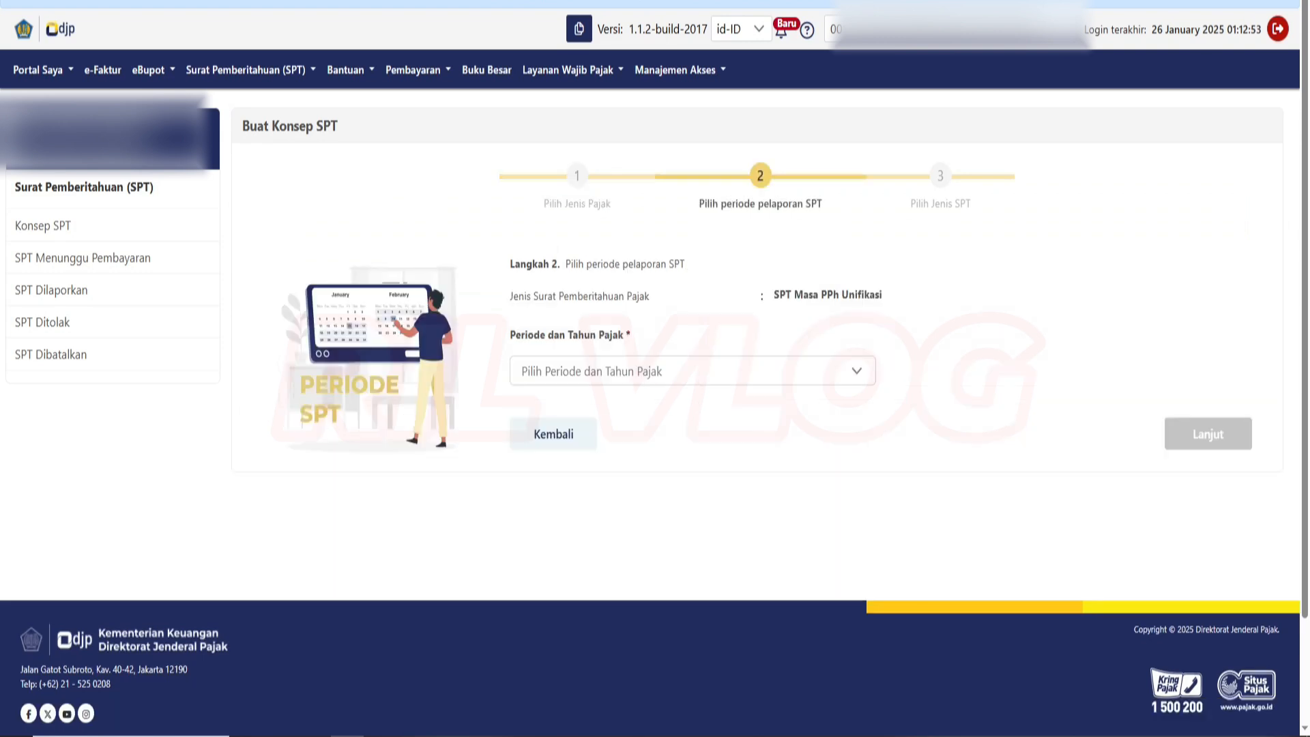
Choose November 2025 as the reporting period and create the SPT Masa PPh Unifikasi draft with the Normal model.
click(692, 370)
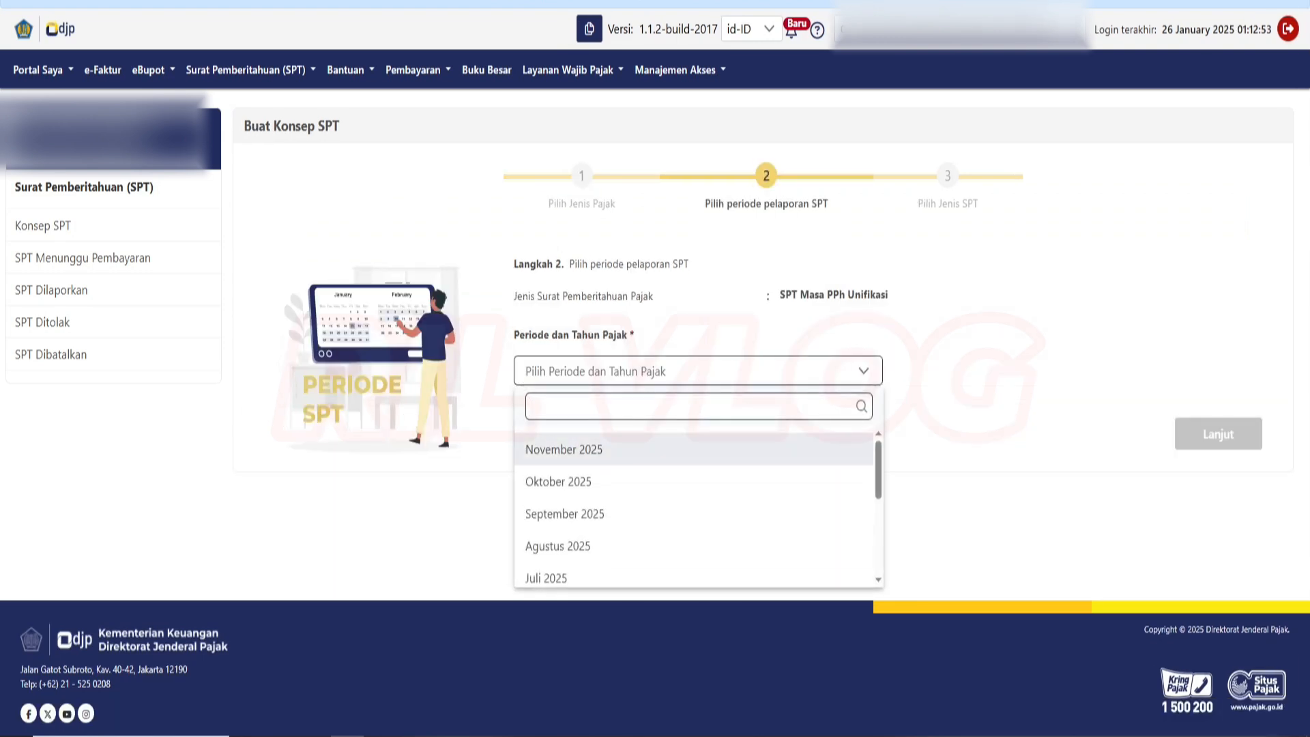
key(Return)
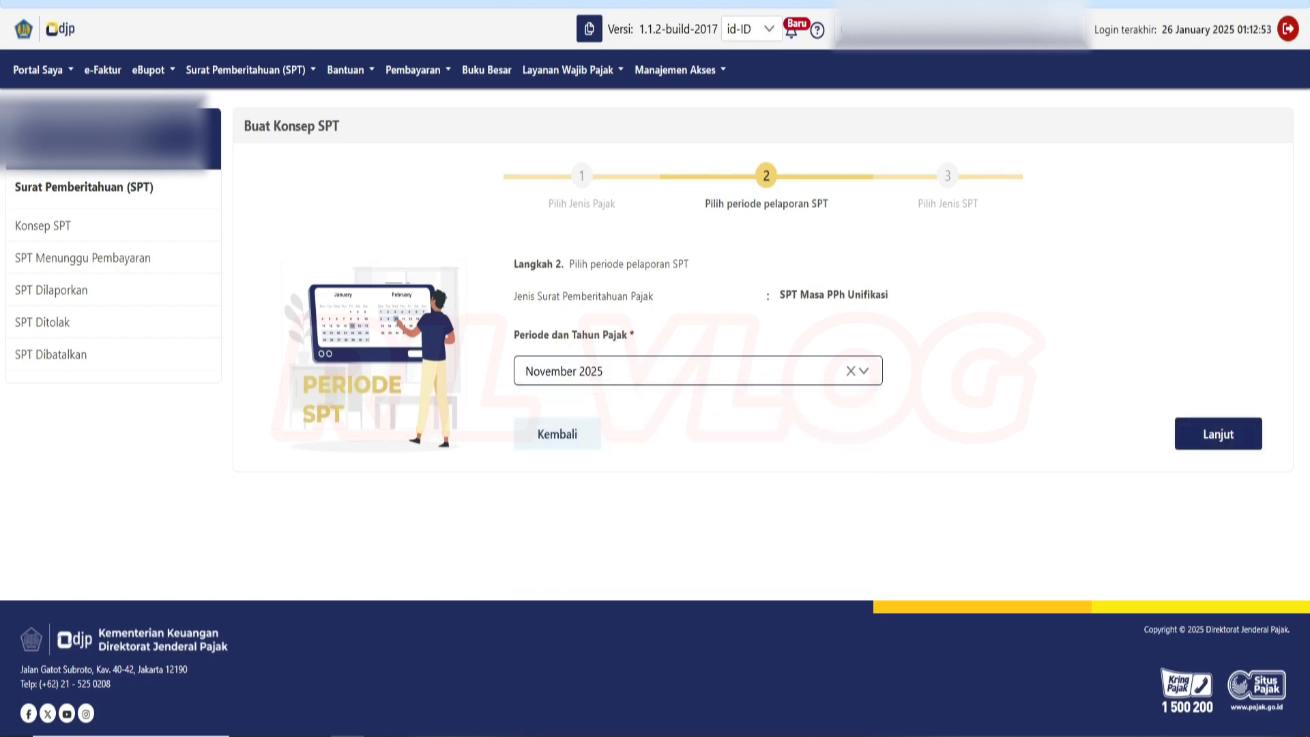
click(1217, 434)
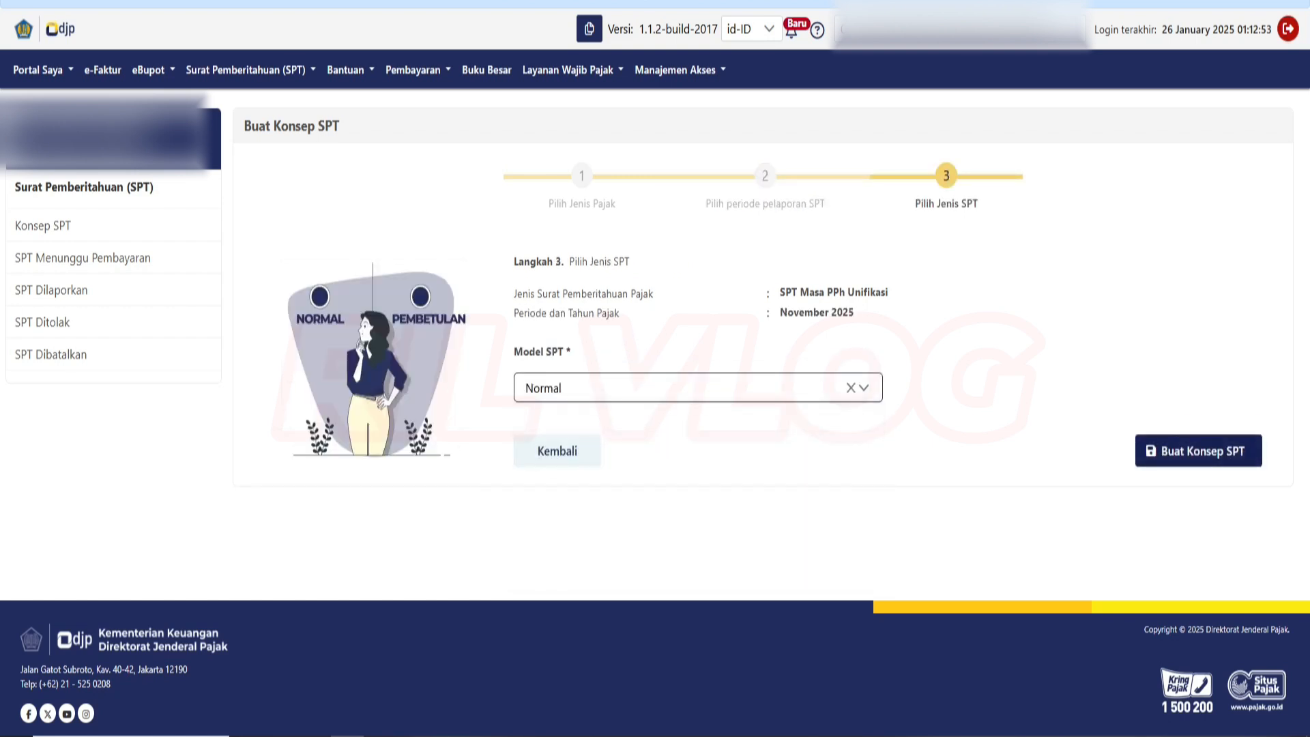
click(1199, 451)
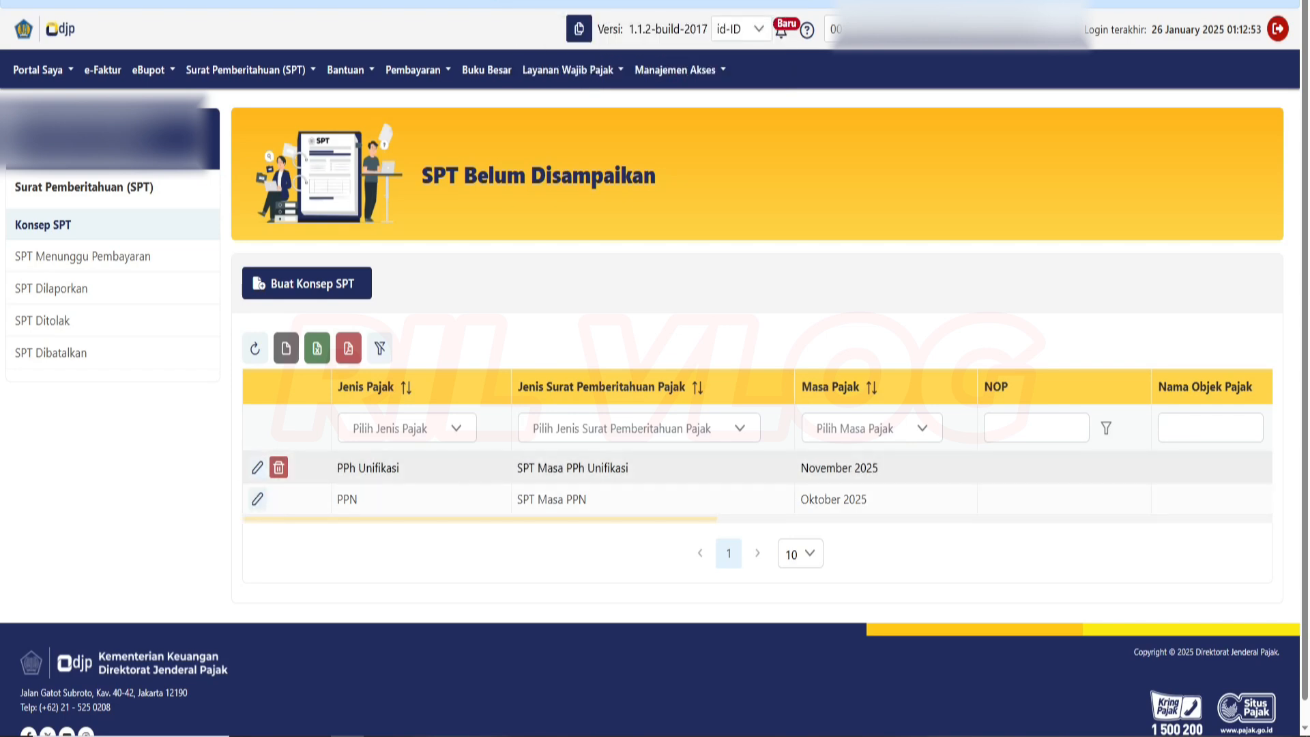
Open the November 2025 PPh Unifikasi draft for editing, review its main form and accept the declaration statement in section C.
click(257, 468)
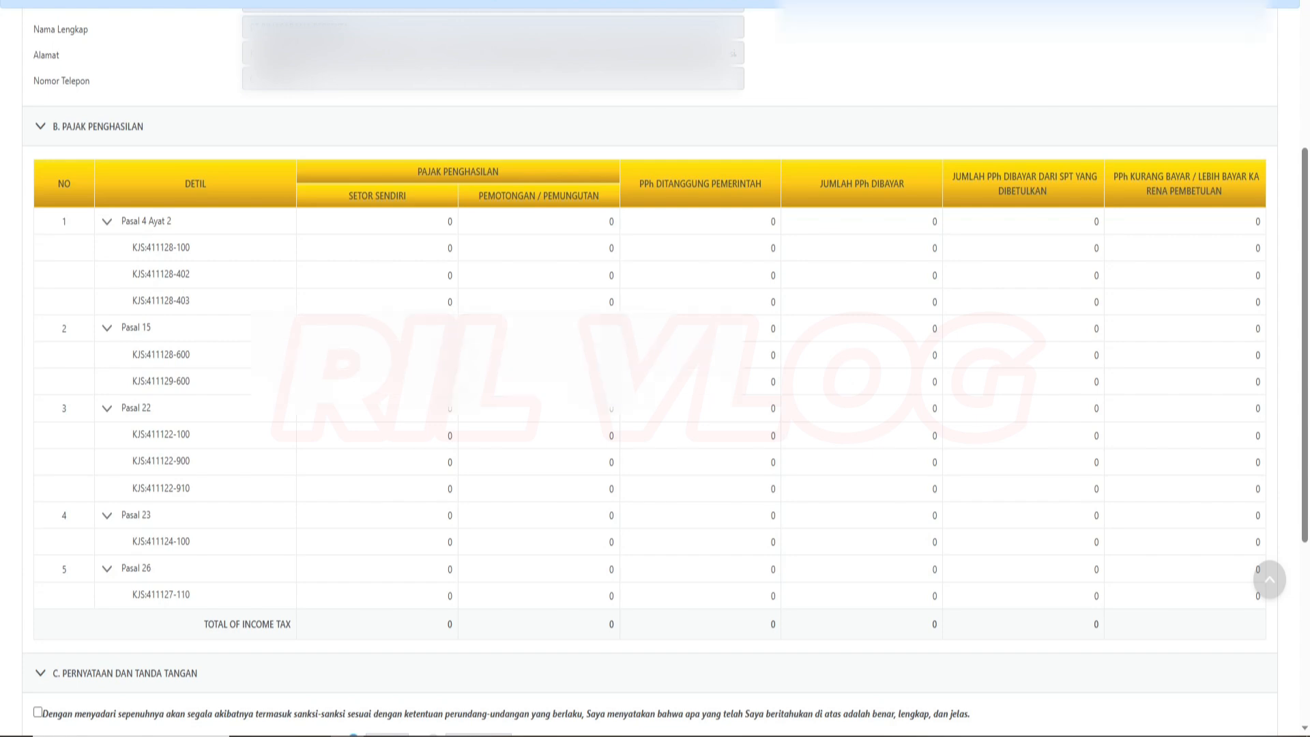
scroll(649, 369, up, 5)
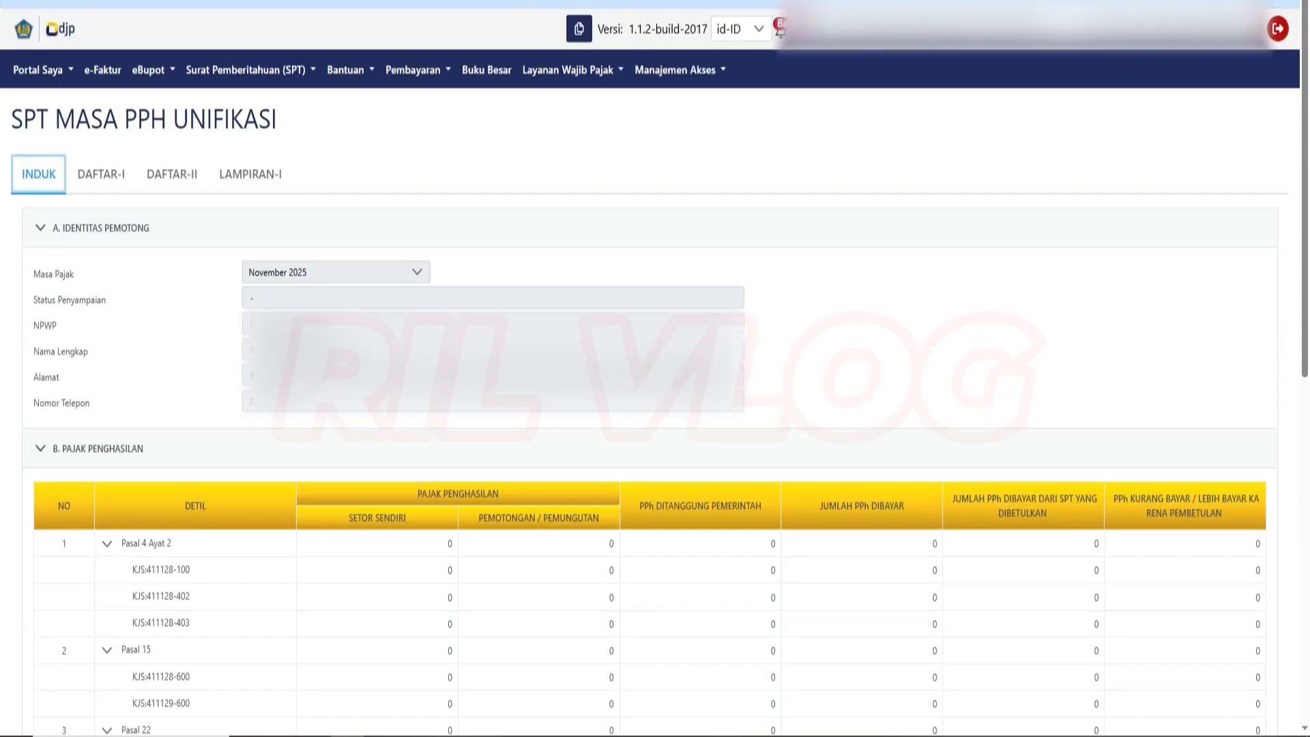
scroll(649, 368, down, 10)
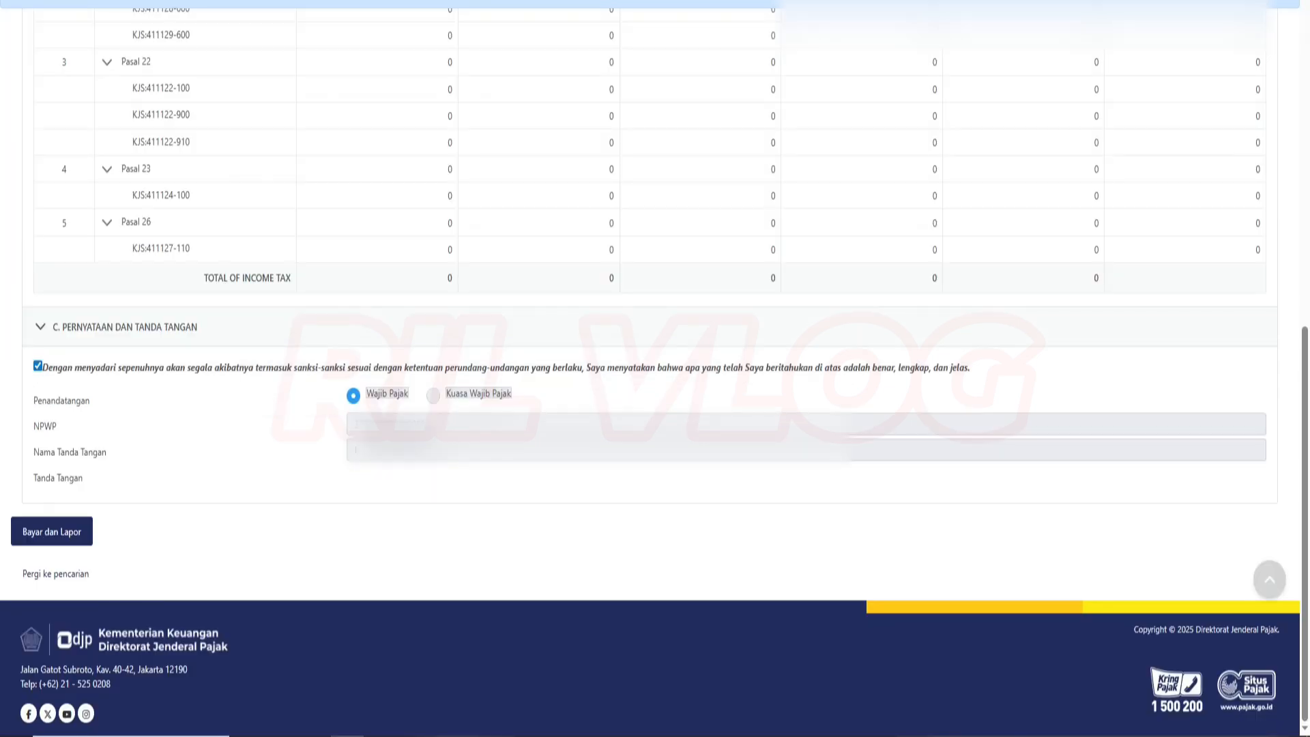